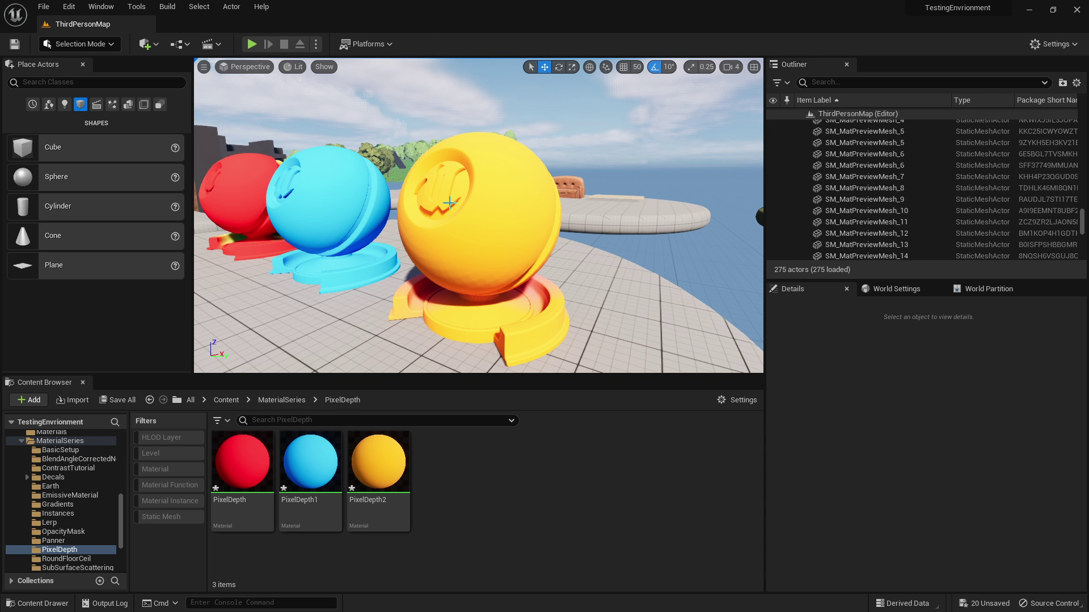
- Examine how the colours and opacity of the material preview meshes react as the camera moves closer and farther away
key("a")
right_click_drag(449, 203, 539, 203)
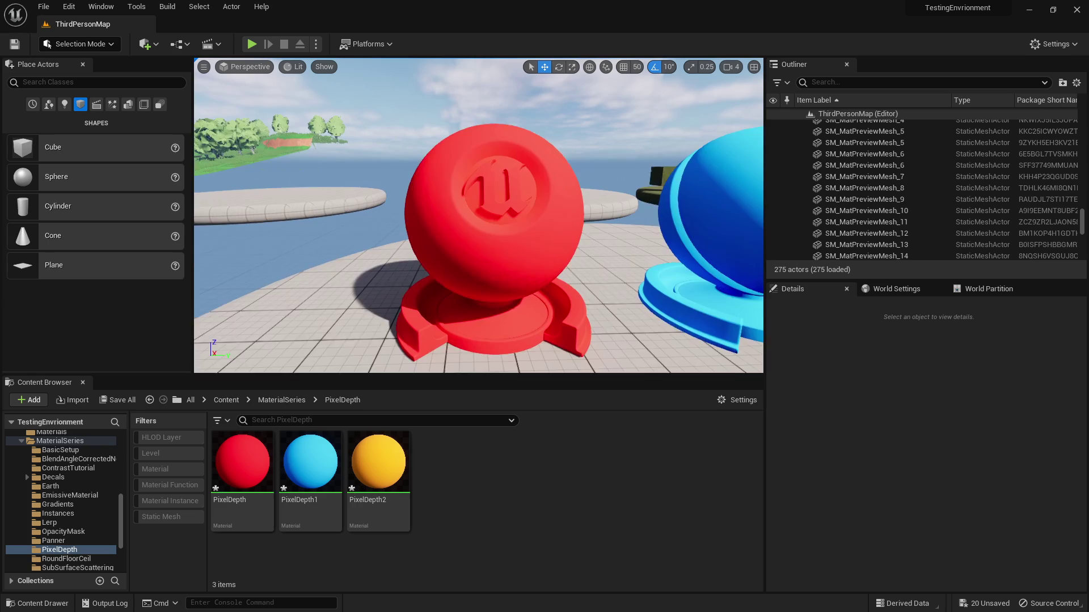
key("s")
key("w")
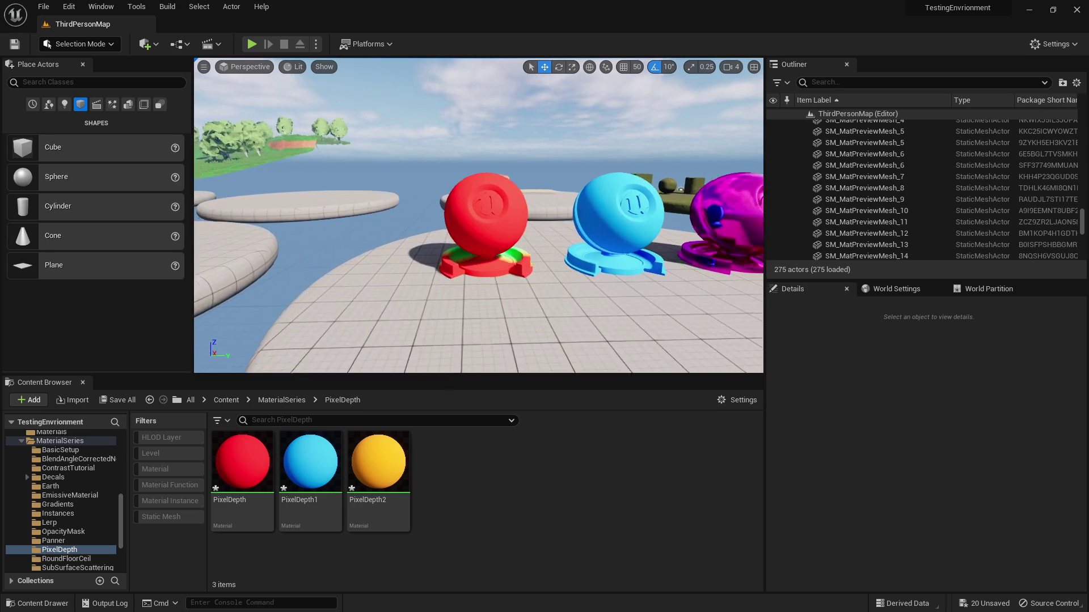
right_click_drag(449, 202, 449, 202)
key("s")
key("w")
key("s")
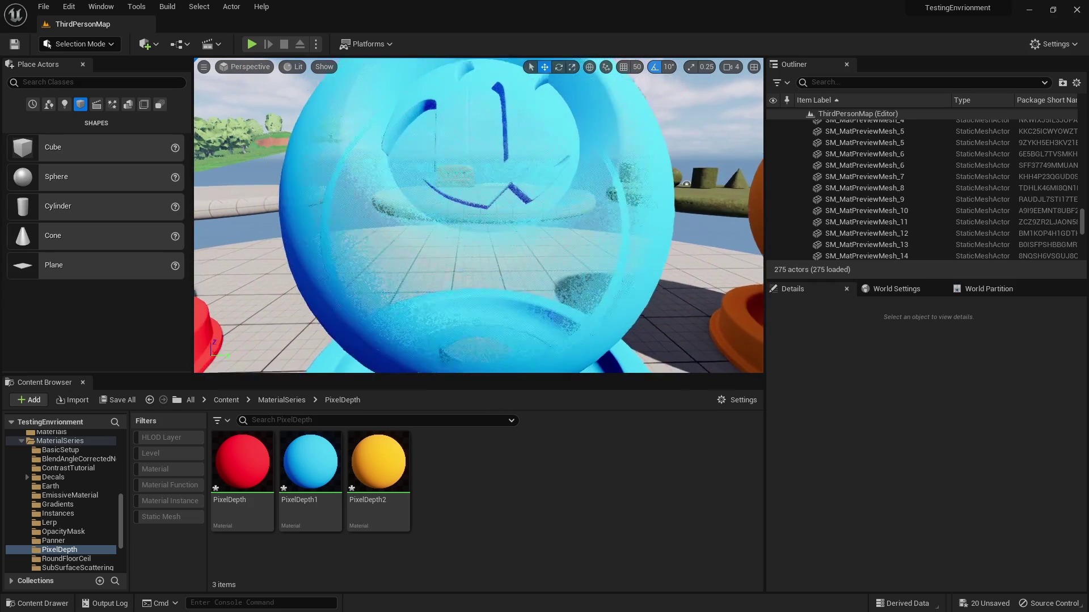
key("w")
key("s")
key("w")
right_click_drag(430, 210, 431, 209)
key("s")
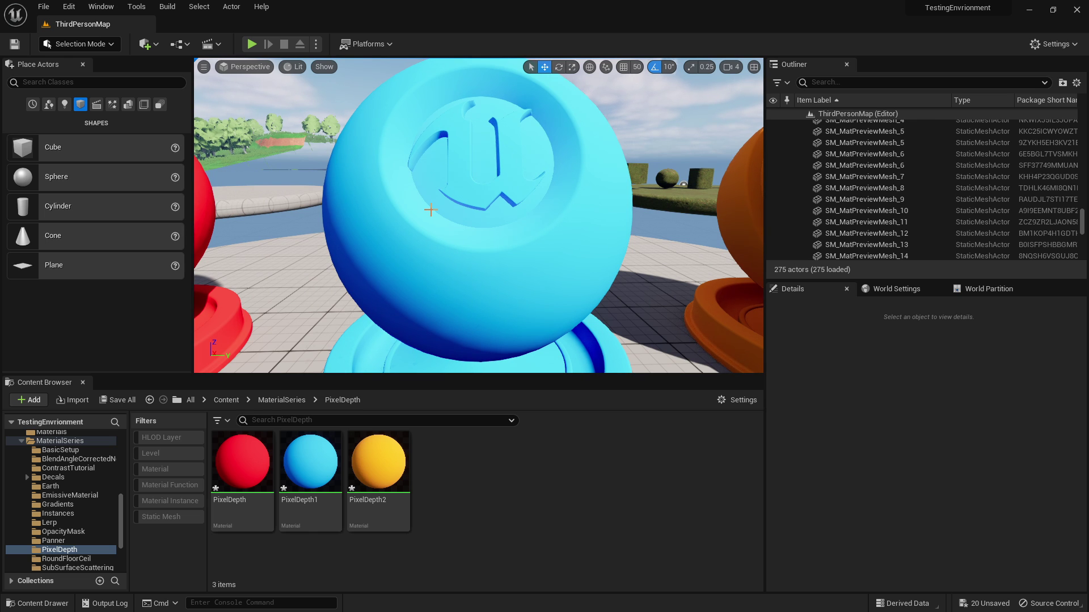
right_click_drag(431, 209, 431, 210)
key("a")
key("w")
key("s")
key("w")
key("d")
key("w")
key("s")
key("d")
key("w")
key("s")
key("w")
key("s")
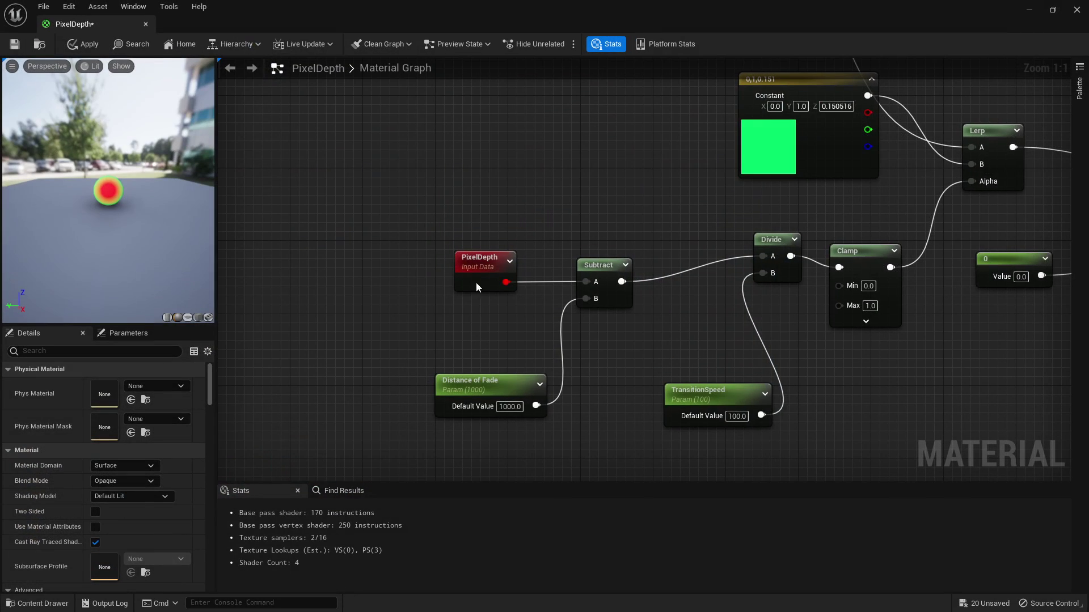
- Move the existing PixelDepth node farther from Subtract and add a second PixelDepth node above it
left_click_drag(357, 173, 397, 317)
left_click_drag(520, 295, 484, 304)
right_click(444, 150)
type("pixeldpe")
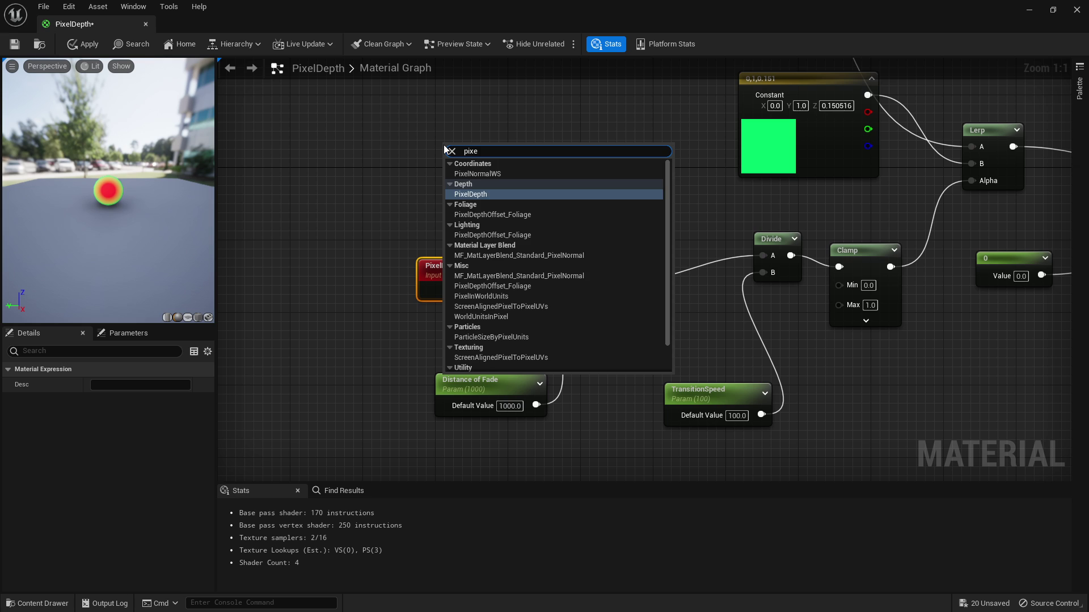
key("BackSpace")
key("BackSpace")
key("BackSpace")
left_click(482, 195)
left_click(413, 146)
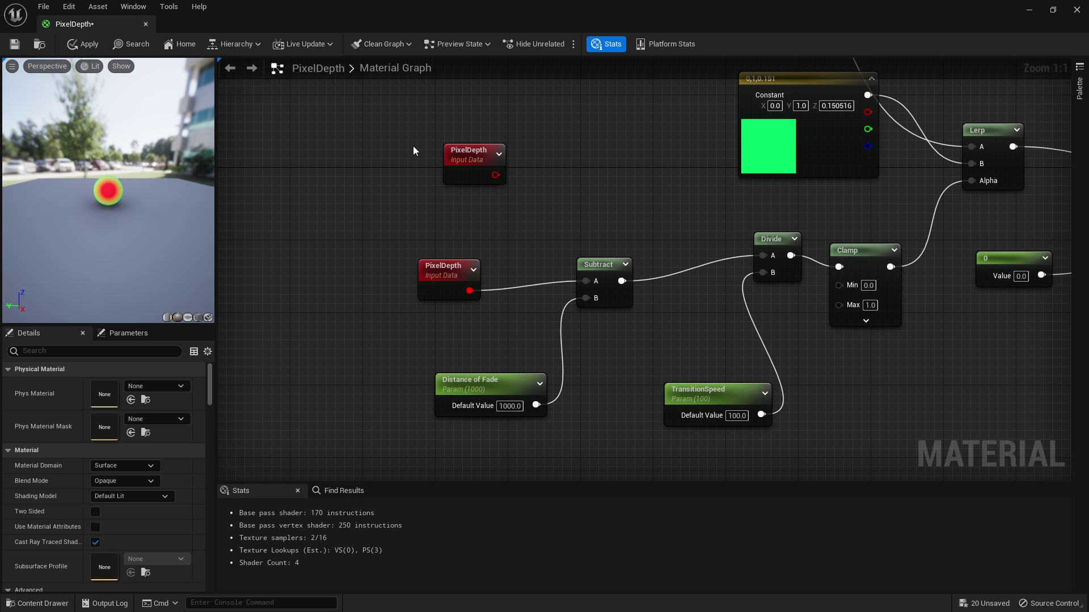
- Delete the unconnected extra PixelDepth node from the graph
right_click_drag(739, 255, 488, 458)
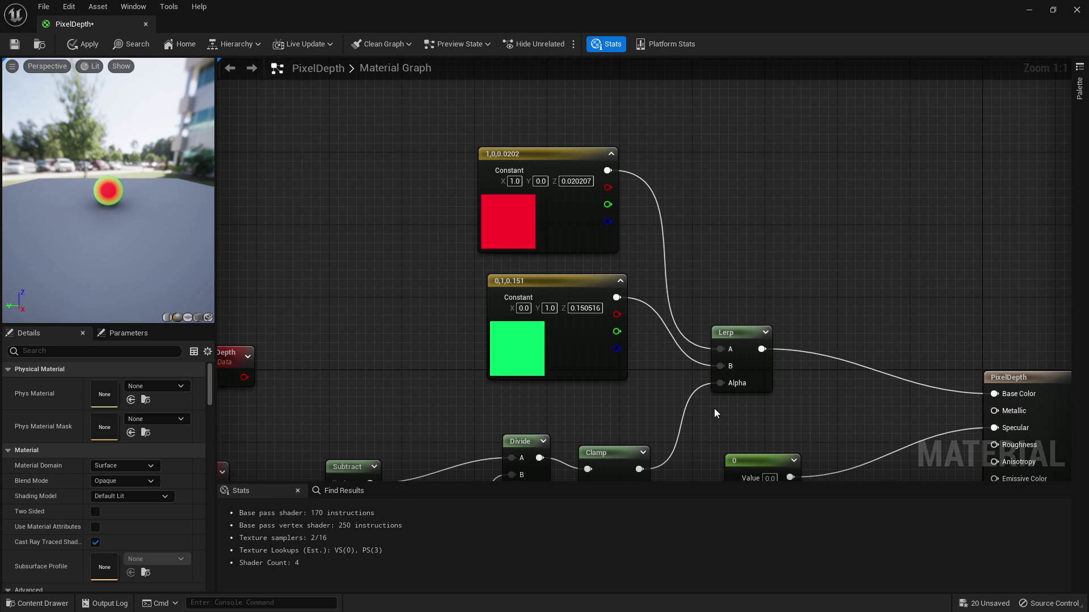
right_click_drag(380, 226, 508, 185)
left_click(331, 321)
key("Delete")
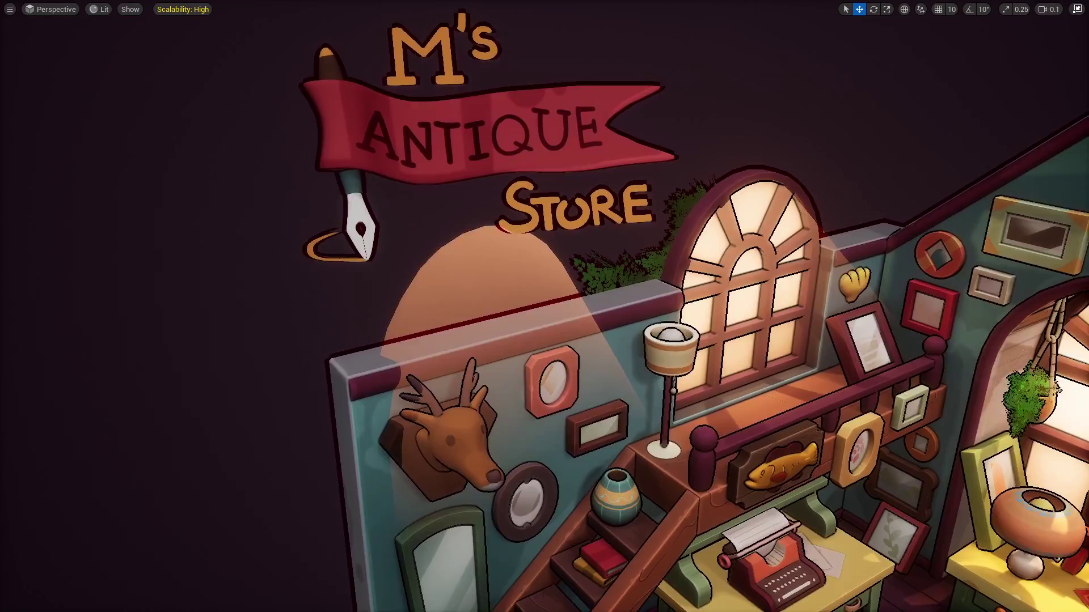
- Delete the translucent light cone shining over the deer-head wall in the antique store scene
right_click_drag(544, 306, 499, 238)
key("w")
scroll(544, 306, "up", 3)
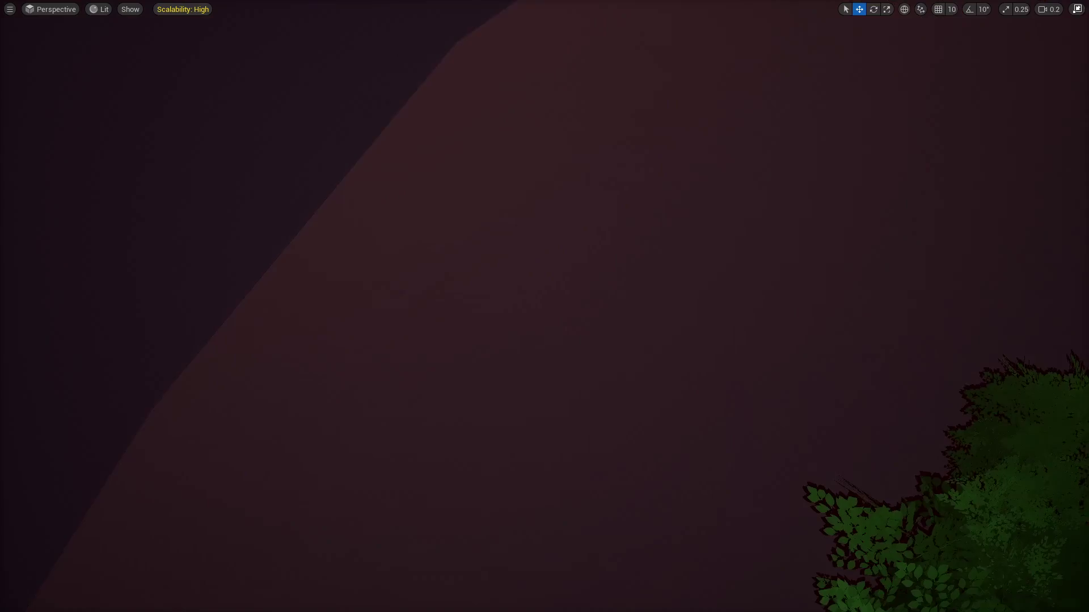
right_click_drag(438, 177, 497, 182)
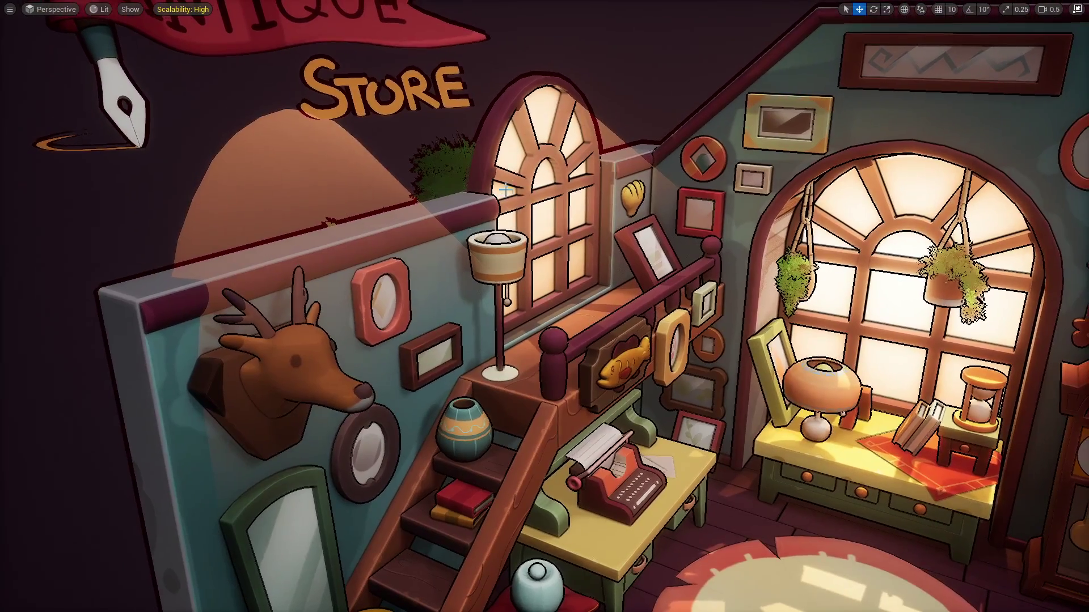
left_click(360, 187)
key("Delete")
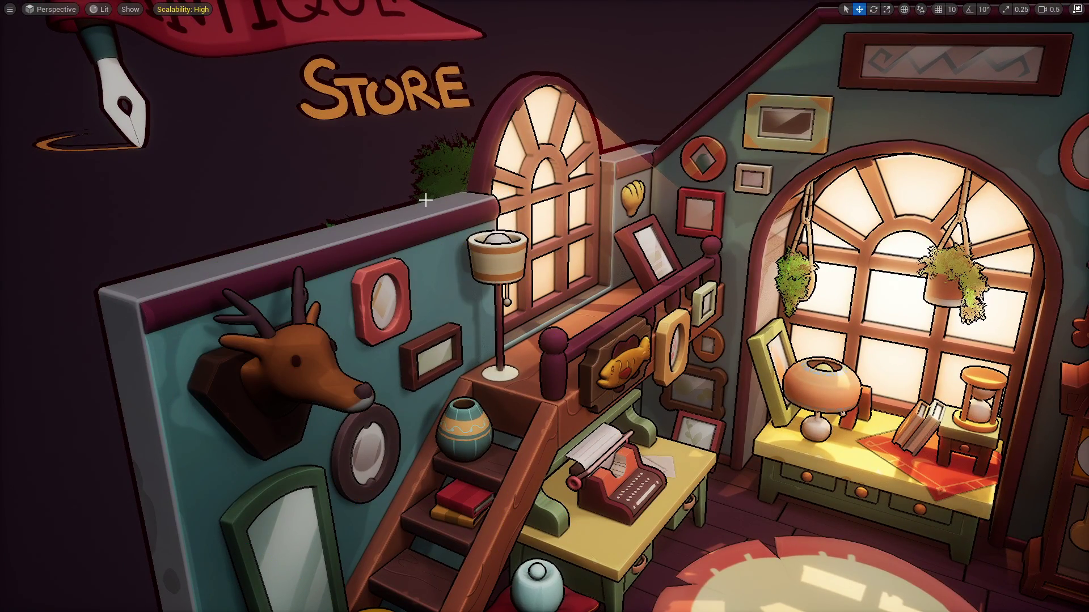
key("F11")
key("F11")
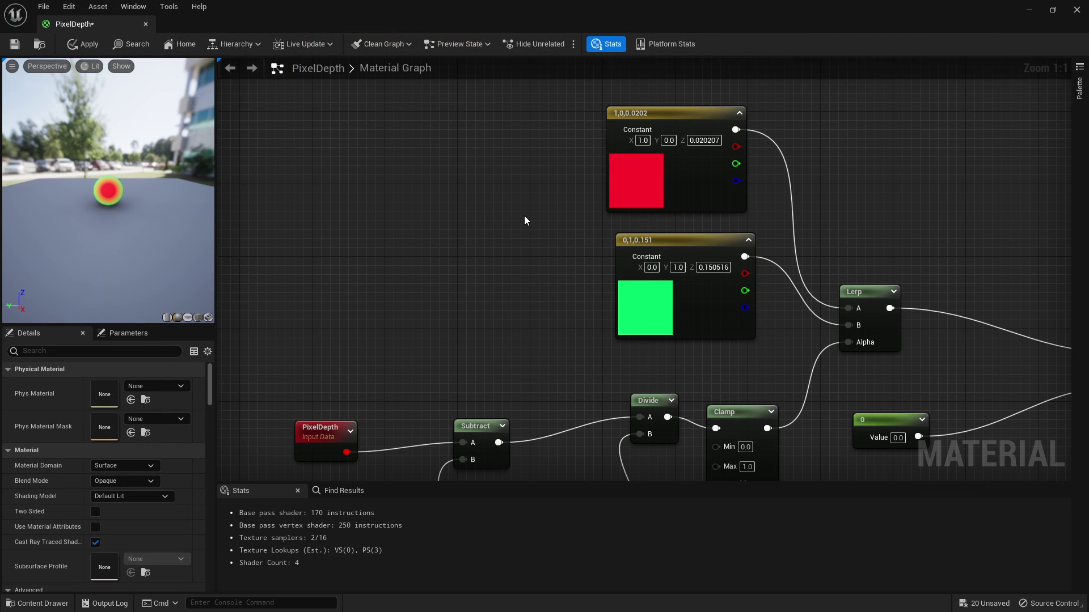
right_click_drag(525, 220, 509, 204)
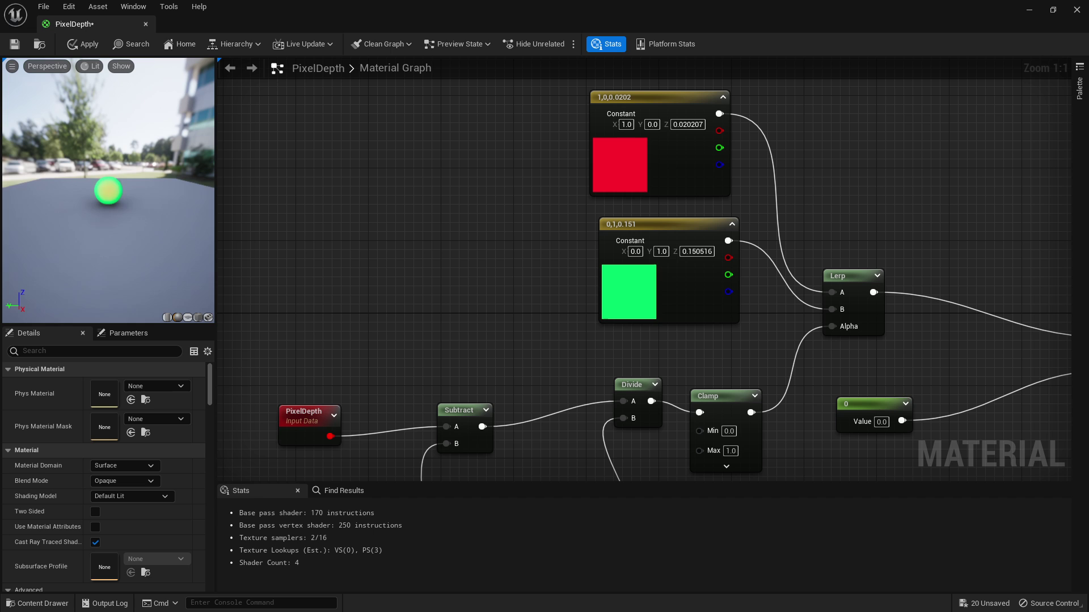
scroll(108, 190, "up", 2)
scroll(652, 331, "down", 1)
right_click_drag(652, 332, 632, 223)
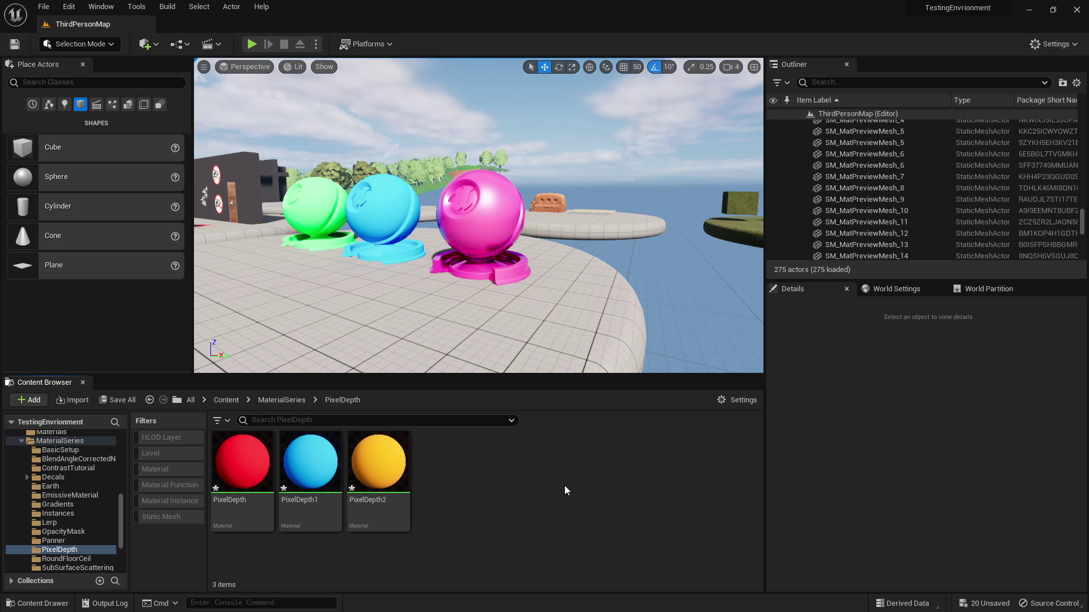
- Create a material named M_PixelDepthTutorial in the PixelDepth folder and open it as the only material being edited
right_click(565, 490)
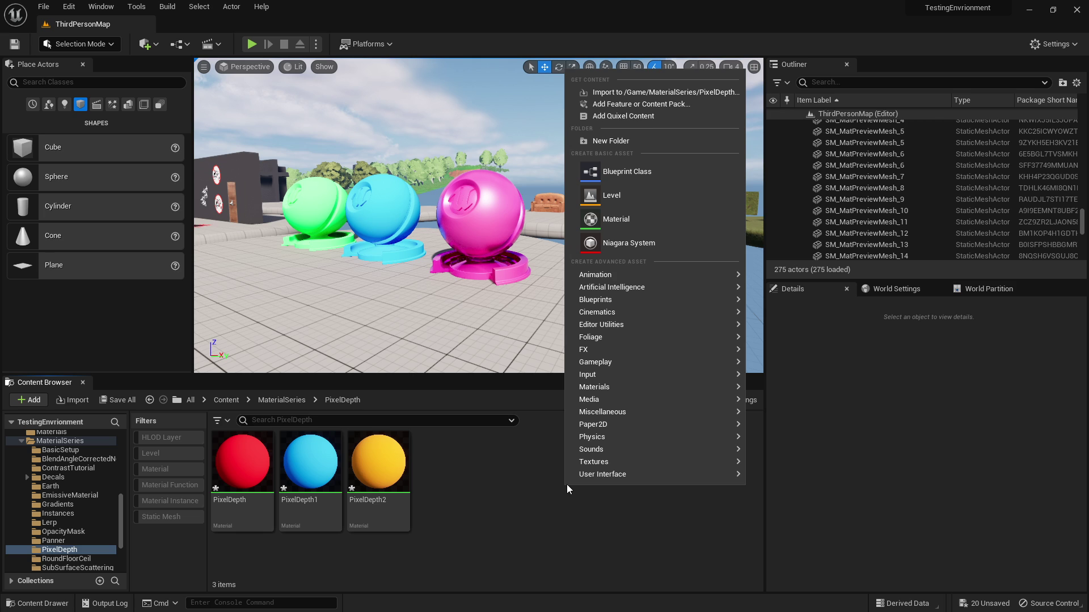
left_click(615, 219)
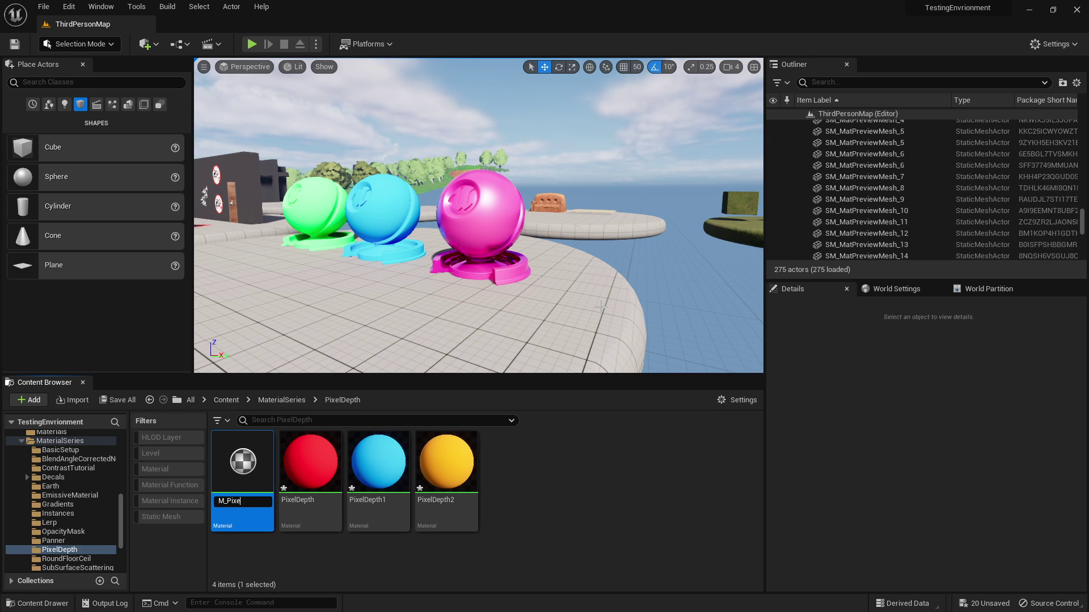
type("M_PixelDepthTutorial")
key("Return")
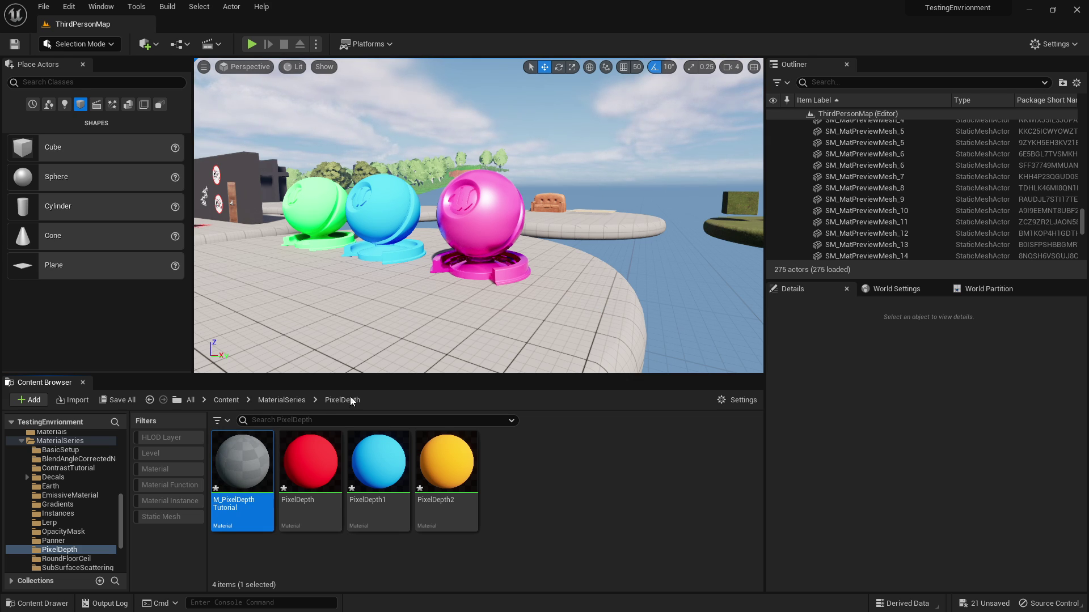
left_click_drag(1088, 170, 522, 1)
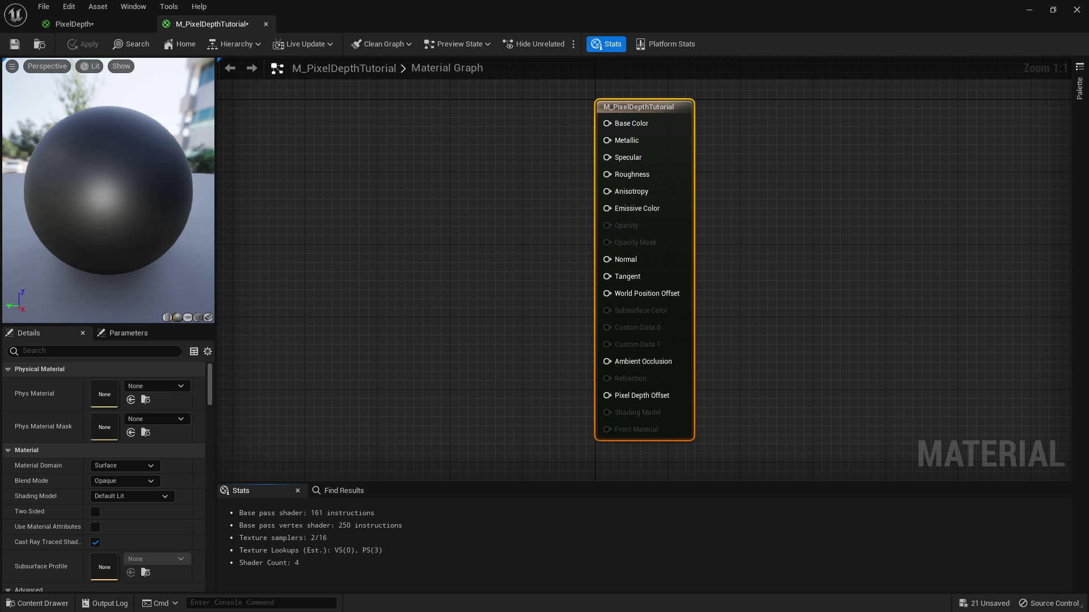
left_click_drag(97, 26, 1088, 34)
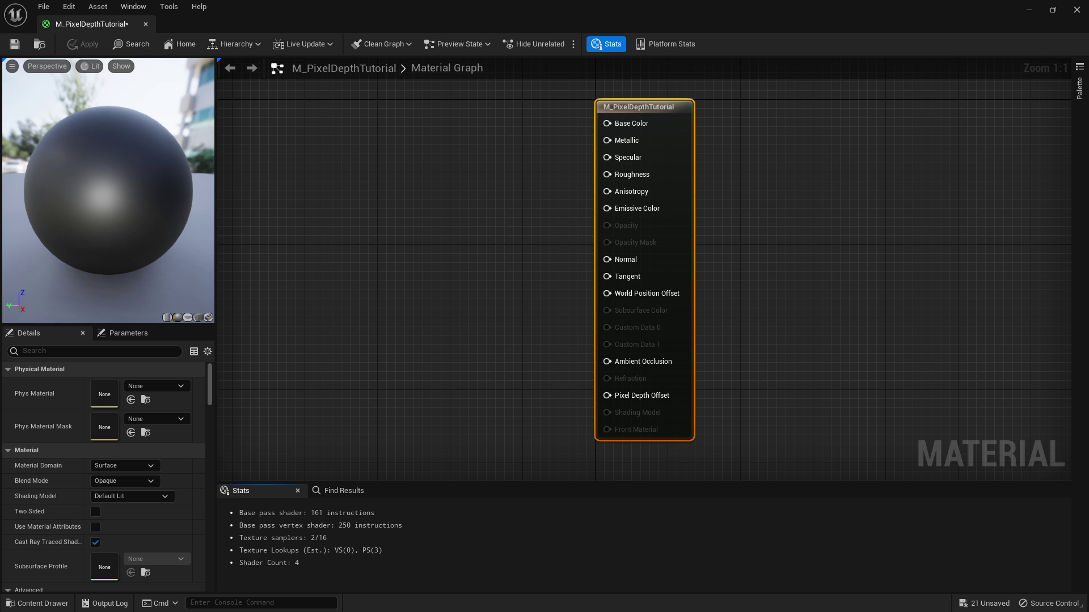
- Add a PixelDepth node and place it to the lower left of the M_PixelDepthTutorial output node
right_click_drag(401, 199, 558, 152)
right_click(400, 245)
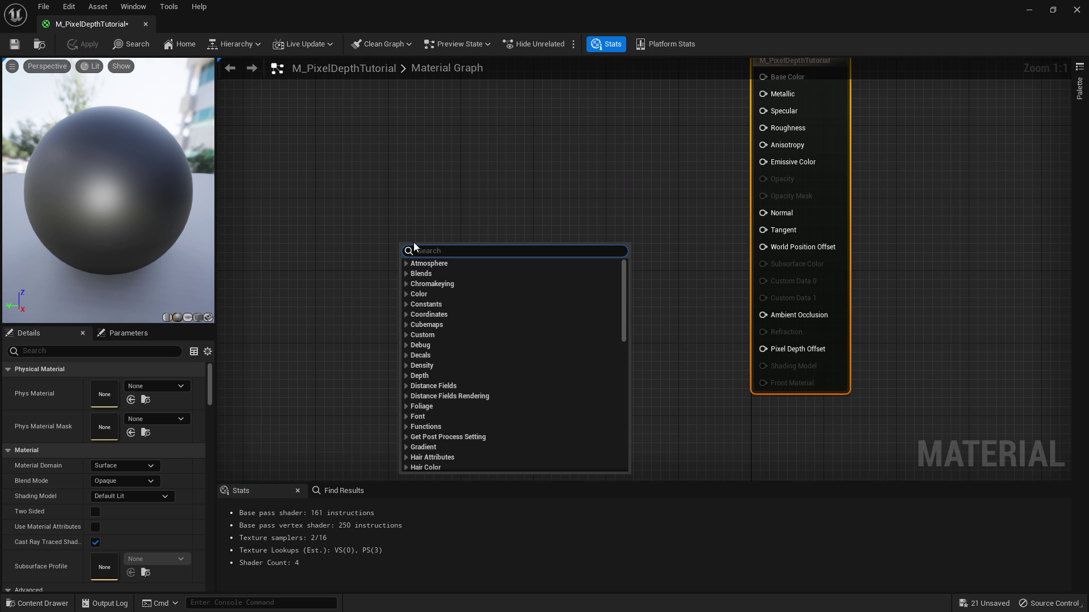
type("pixeld")
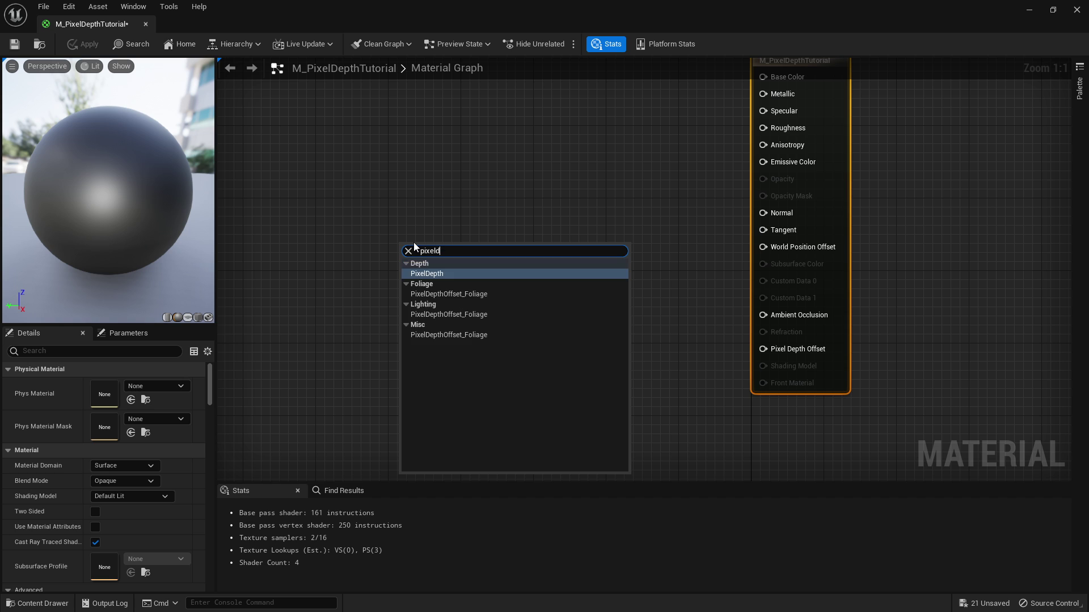
key("Return")
right_click_drag(465, 122, 587, 209)
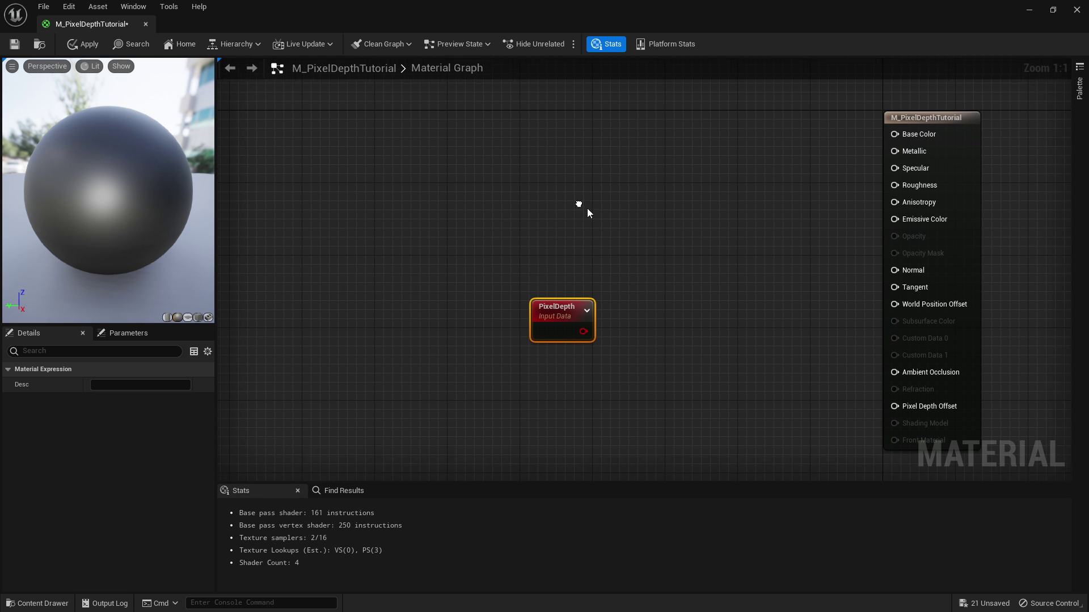
left_click_drag(539, 324, 410, 353)
left_click(593, 165)
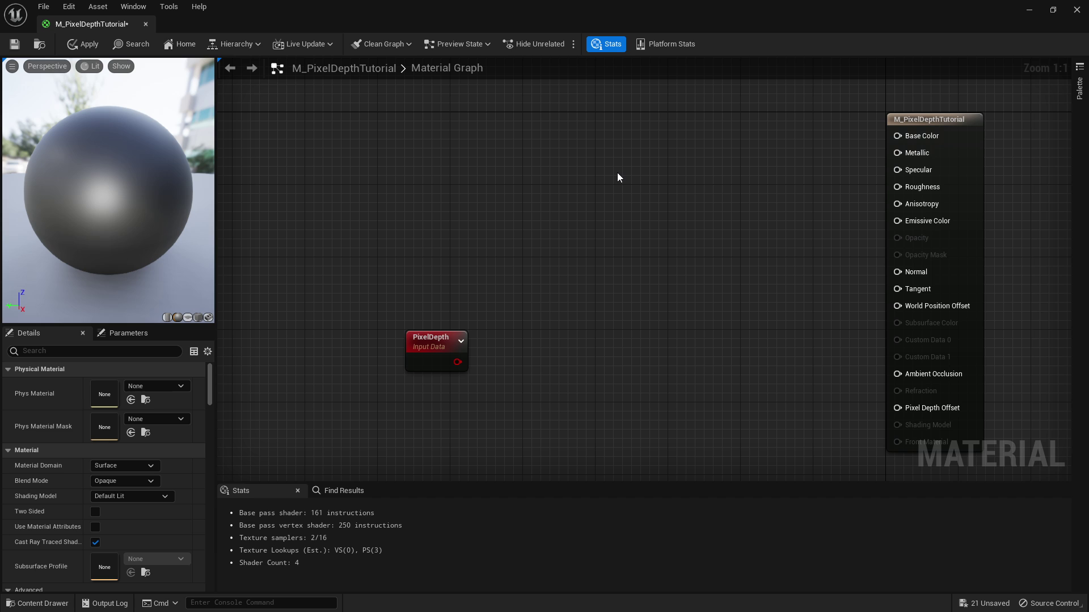
- Add a Lerp node with PixelDepth wired to its Alpha and a new Constant3Vector wired to its A input
left_click(617, 178)
left_click_drag(457, 362, 627, 237)
right_click_drag(489, 186, 508, 247)
key("3")
left_click(463, 125)
left_click_drag(572, 150, 646, 259)
- Set the Constant3Vector's colour to magenta (R 1.0, G 0.0, B 0.467623)
left_click(148, 384)
left_click(258, 382)
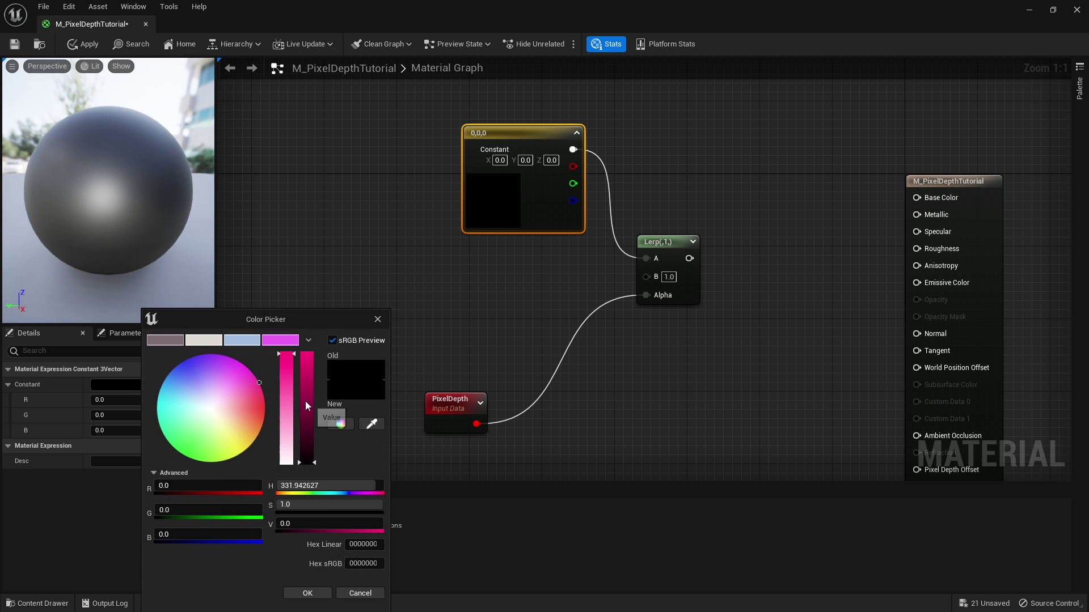
left_click_drag(306, 401, 308, 351)
left_click(308, 593)
- Duplicate the magenta constant, place the copy below the original and wire it to the Lerp's B input
left_click_drag(522, 229, 483, 185)
key("ctrl+d")
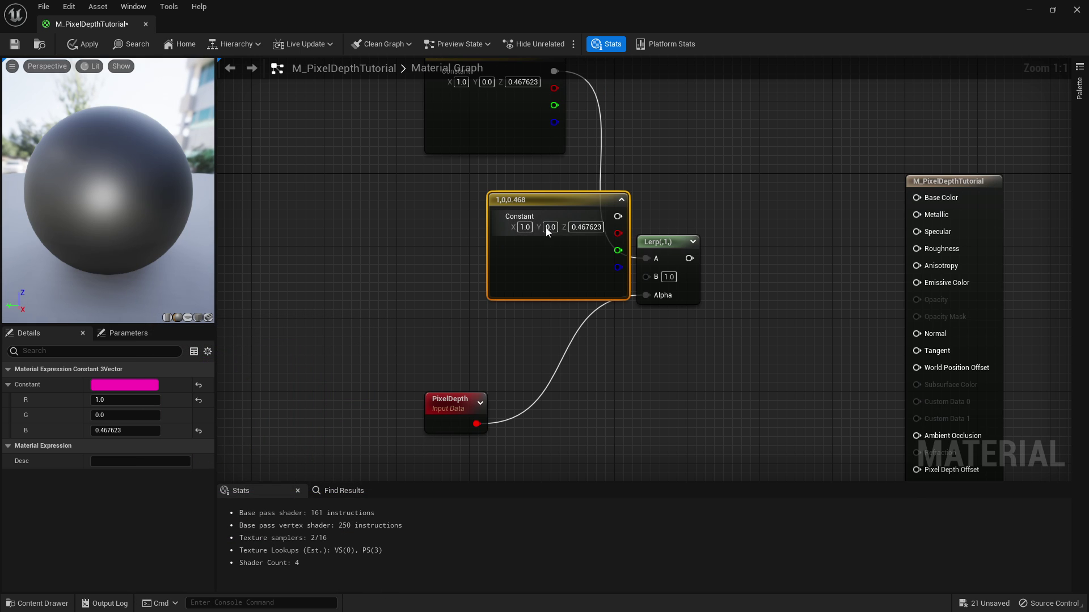
left_click_drag(632, 232, 541, 263)
- Set the duplicated constant's colour to light blue (R 0.0, G 0.406057, B 1.0)
left_click(144, 384)
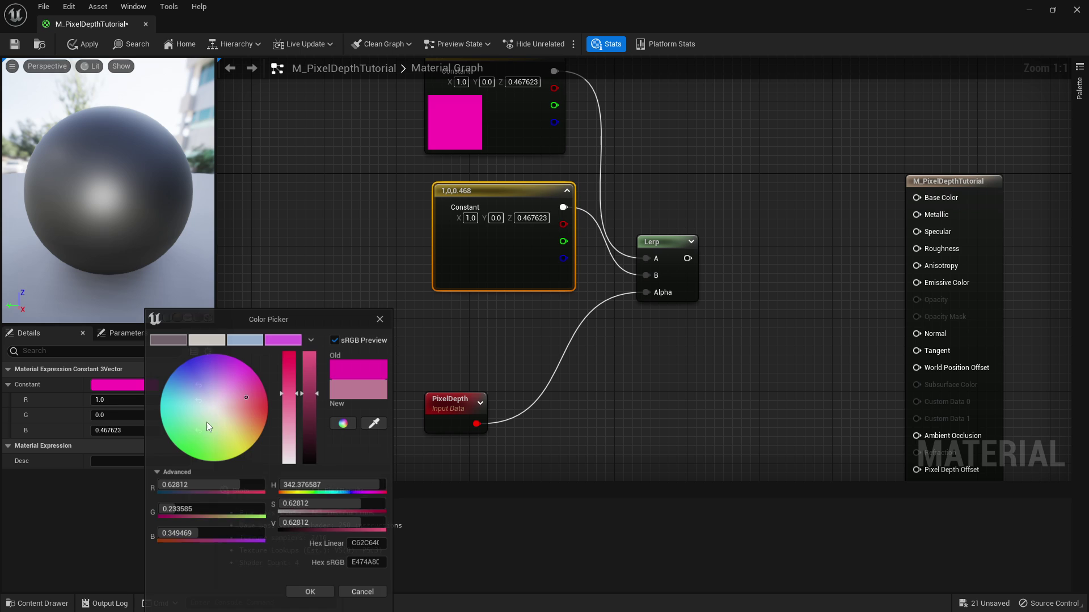
left_click(170, 377)
left_click(311, 593)
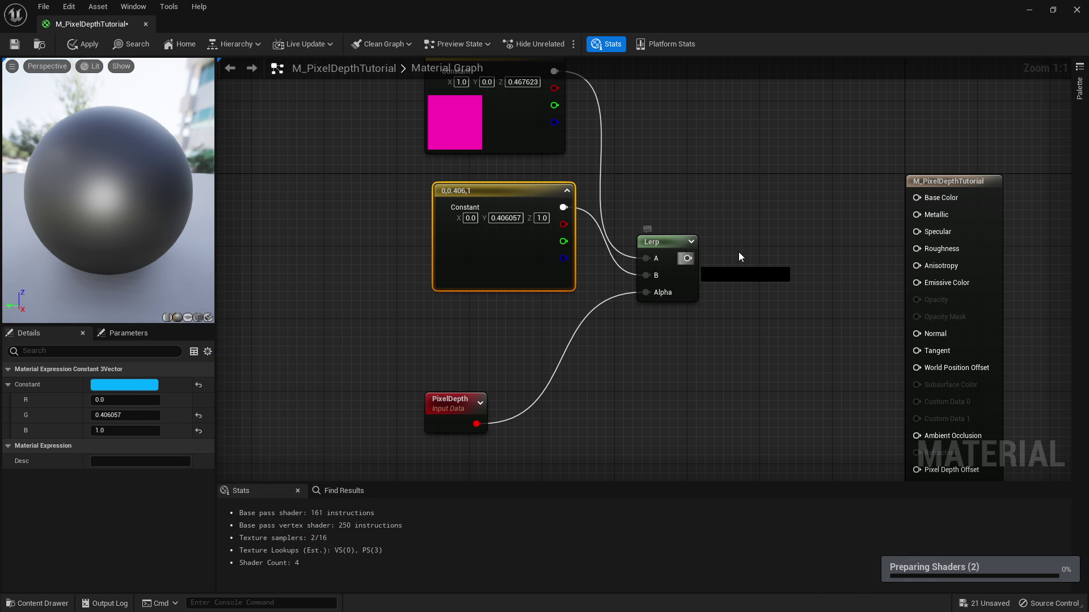
- Connect the Lerp output to the material's Base Color and check the preview sphere from farther away
left_click_drag(739, 257, 943, 196)
right_click_drag(385, 158, 292, 186)
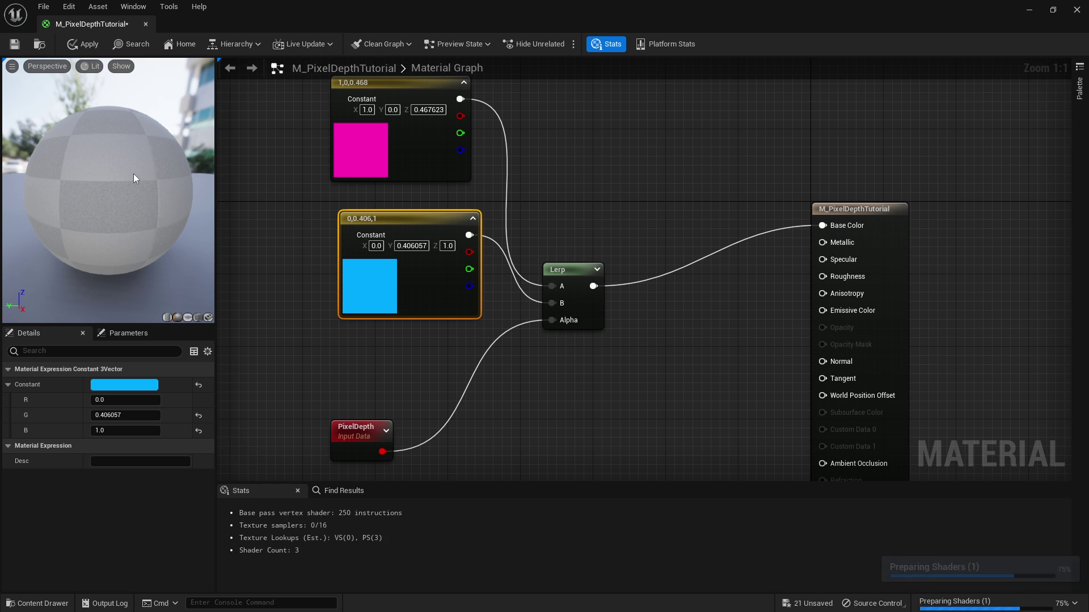
right_click_drag(133, 174, 134, 222)
left_click_drag(322, 407, 415, 477)
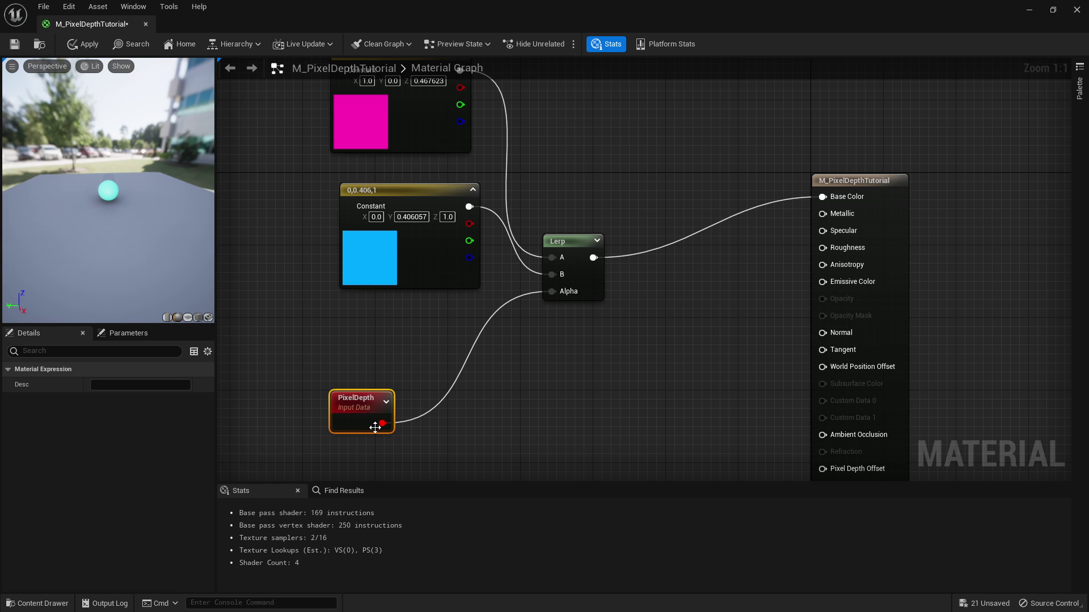
left_click_drag(382, 423, 458, 379)
type("clamp")
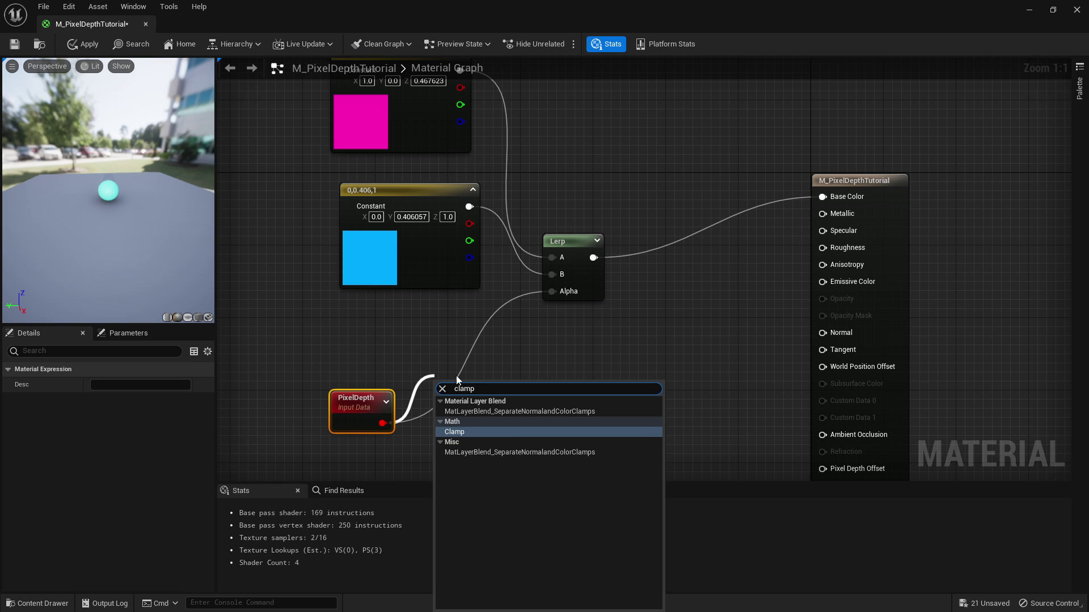
key("Return")
- Insert a Clamp node between PixelDepth and the Lerp's Alpha input, and apply the material changes
left_click_drag(387, 427, 409, 369)
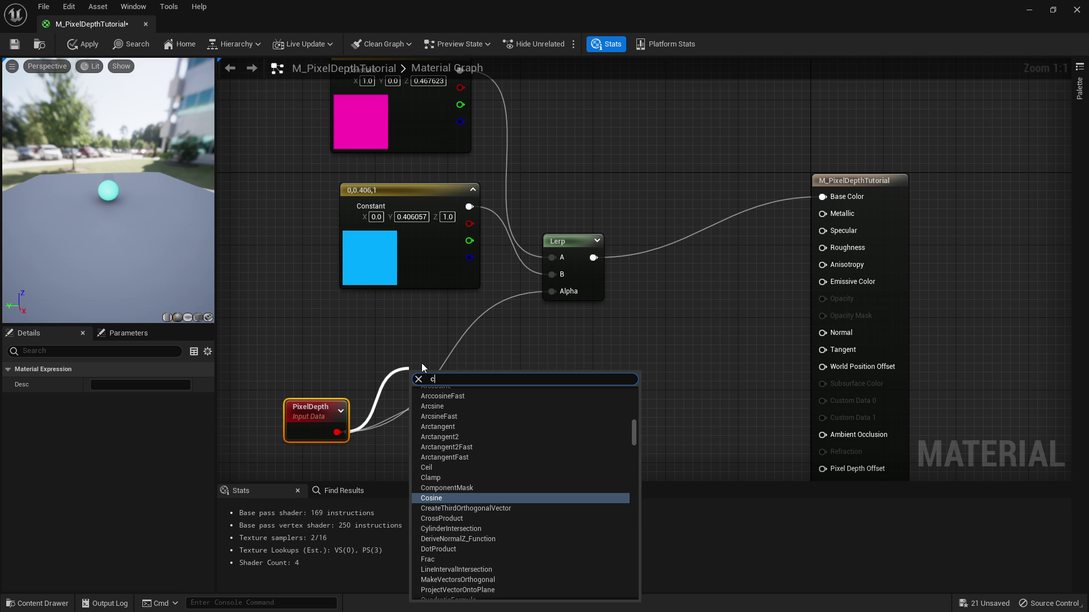
type("clamp")
key("Return")
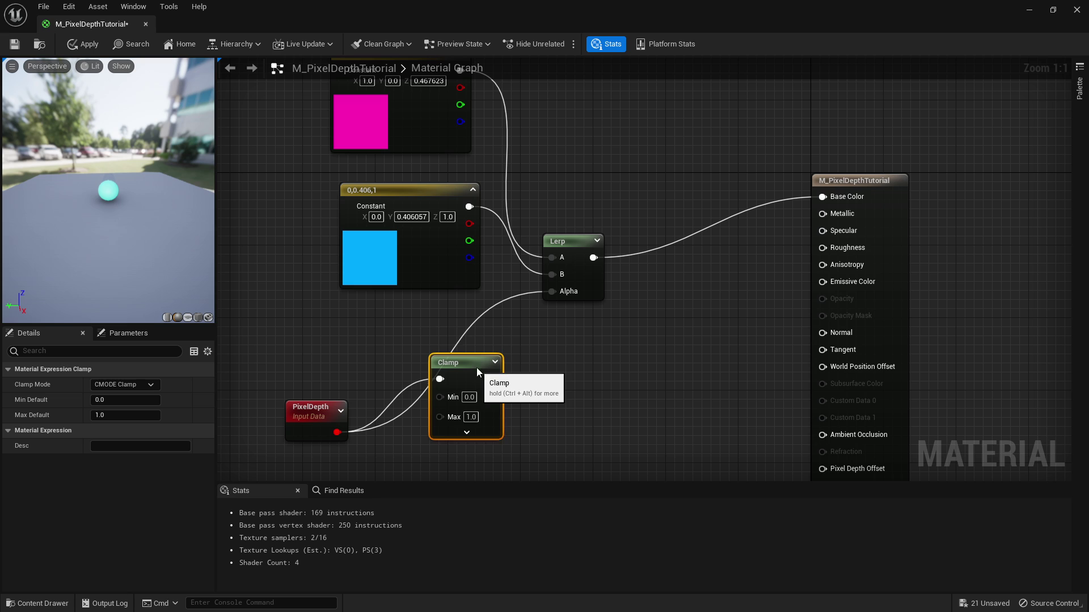
left_click_drag(492, 370, 564, 294)
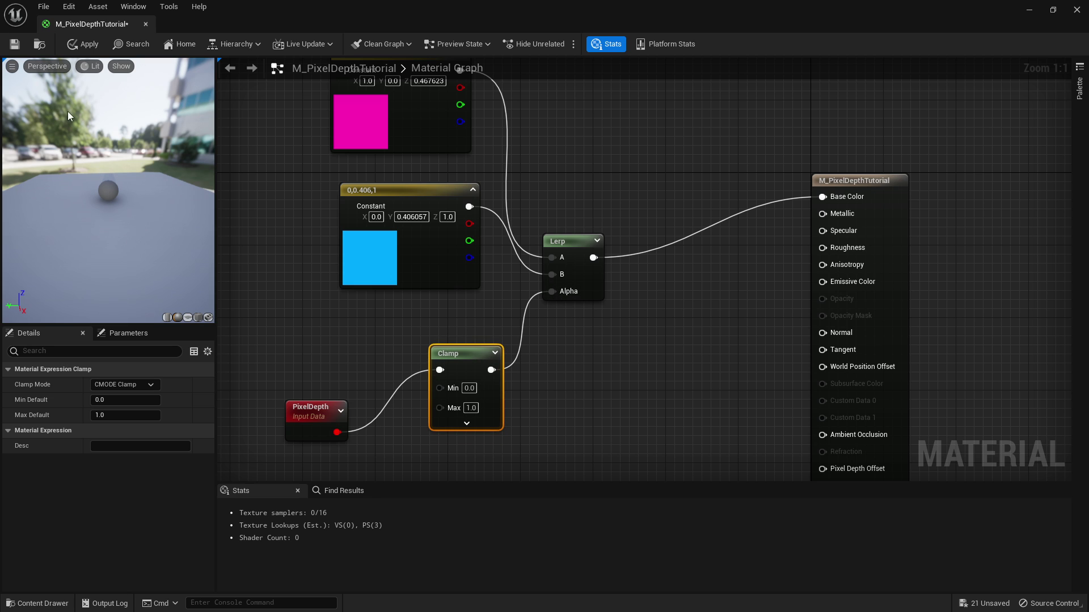
left_click(88, 46)
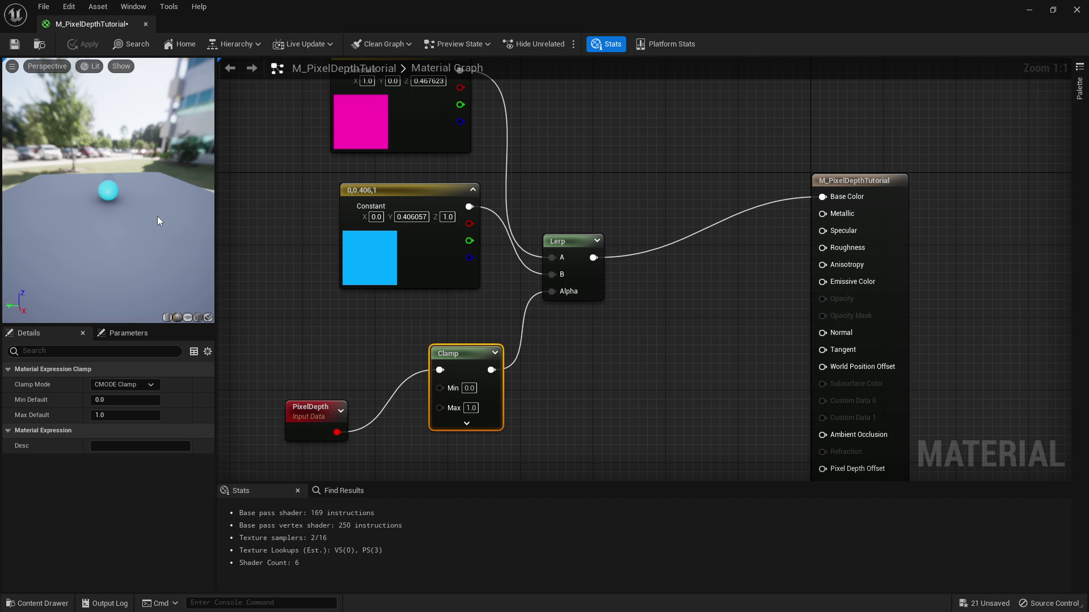
- Insert a Subtract node between PixelDepth and the Clamp
right_click_drag(119, 126, 119, 173)
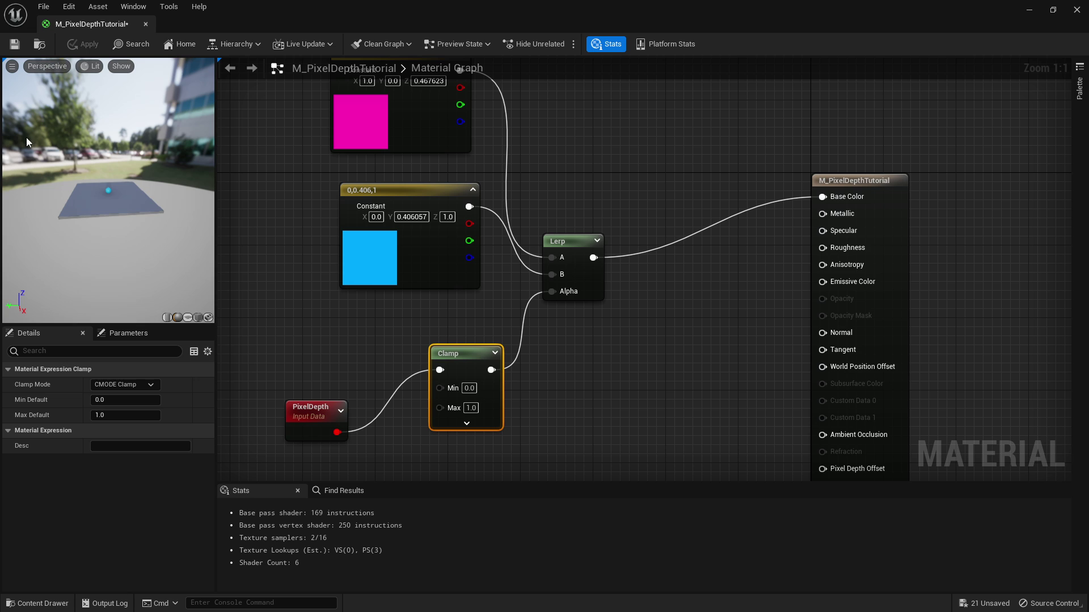
right_click_drag(277, 425, 512, 359)
left_click_drag(512, 358, 273, 346)
left_click_drag(328, 366, 675, 303)
type("sub")
key("Return")
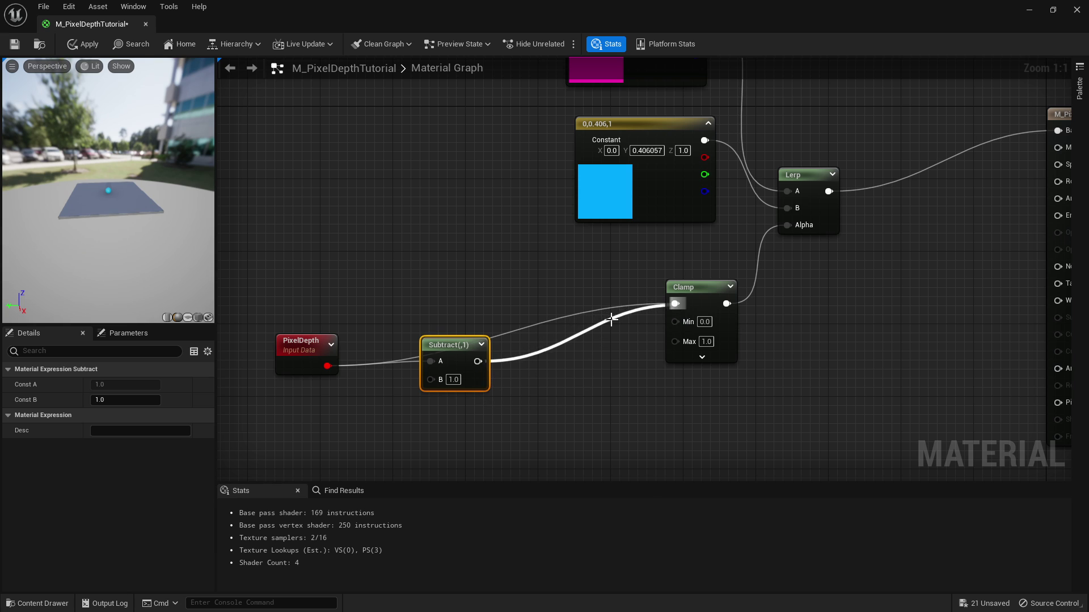
- Set the Subtract node's Const B to 100 and apply the material changes
left_click(136, 399)
type("10")
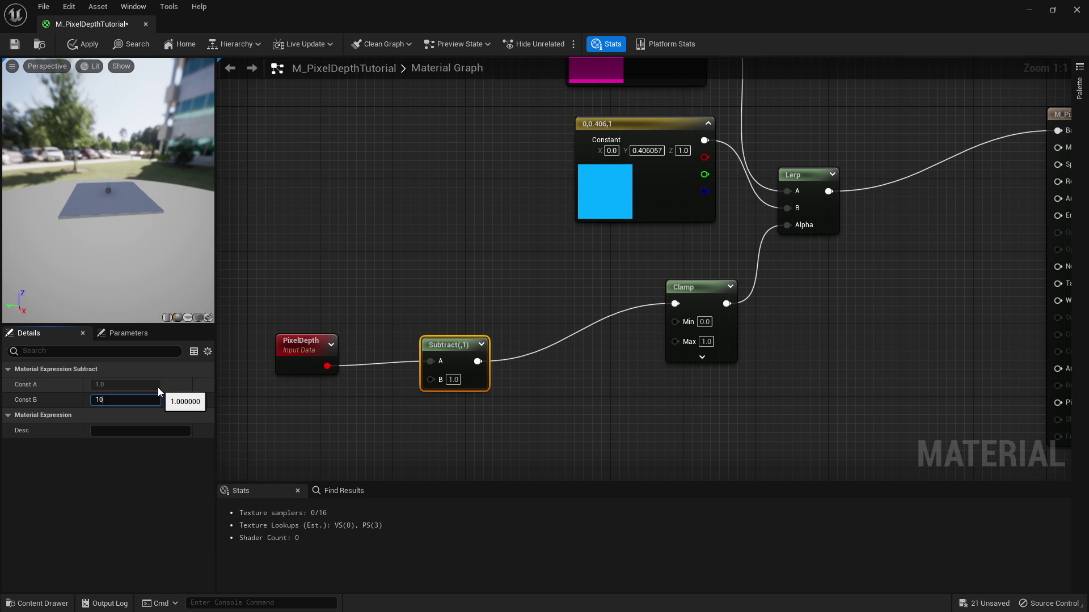
type("0")
key("Return")
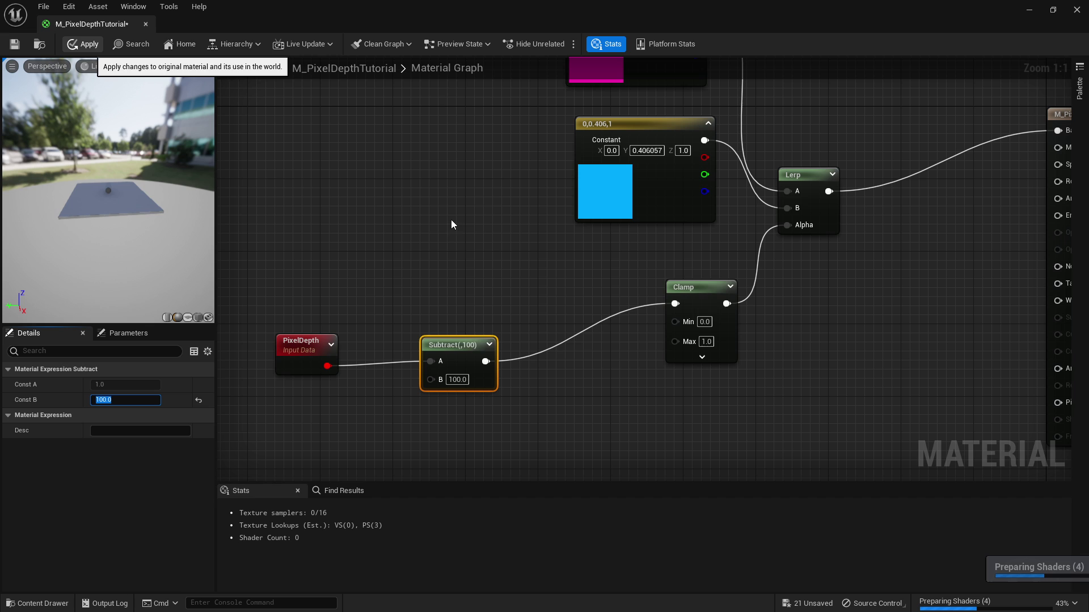
left_click(467, 234)
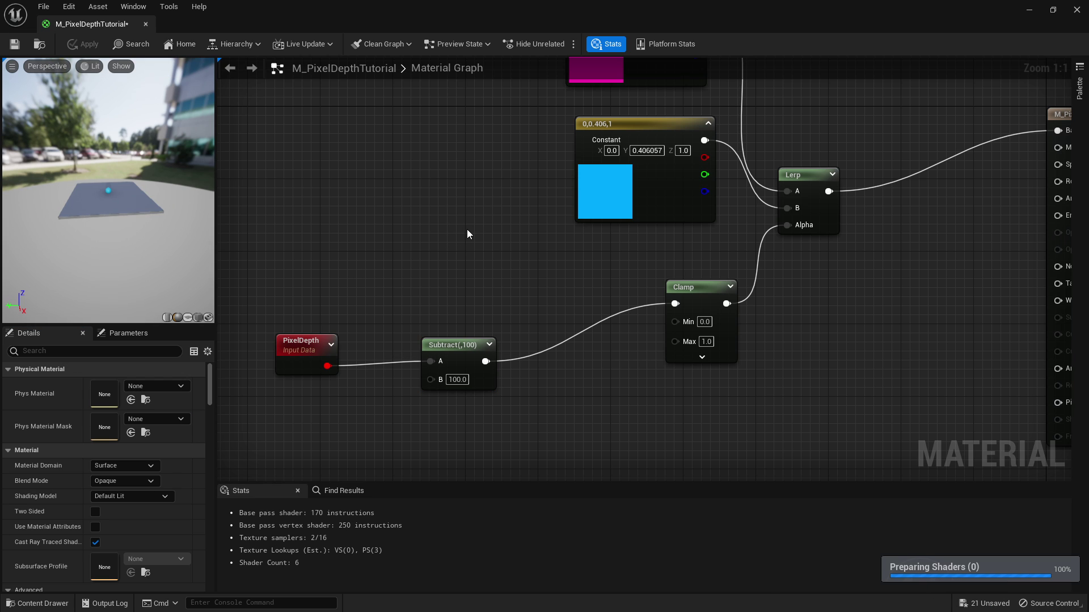
right_click(472, 240)
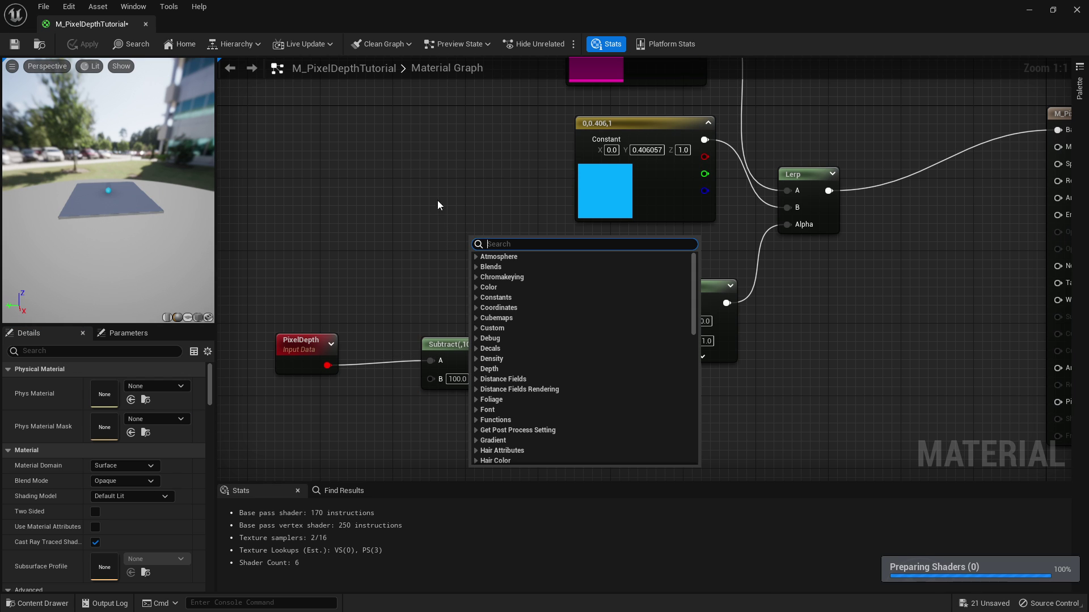
right_click(427, 202)
left_click(400, 199)
key("s")
left_click(400, 199)
left_click_drag(334, 124, 491, 285)
key("Delete")
right_click(460, 212)
type("sub")
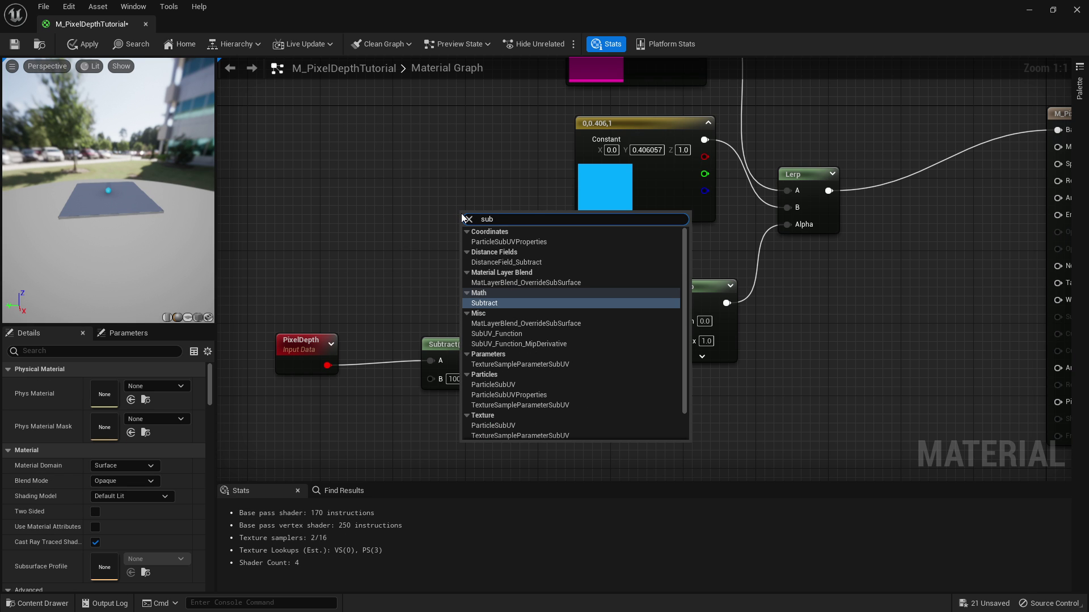
left_click(497, 194)
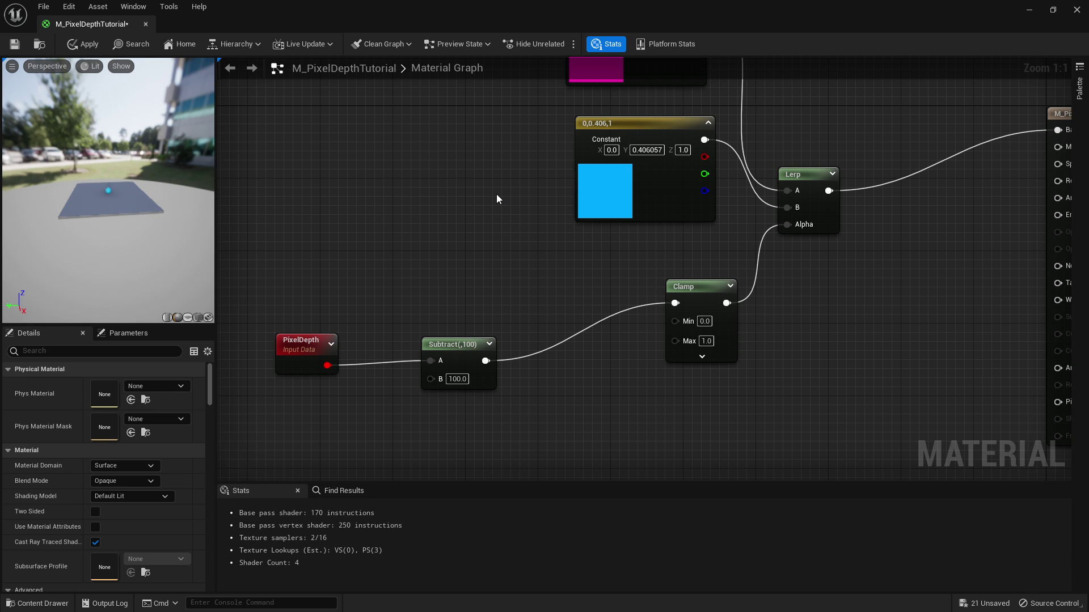
right_click(466, 206)
type("sub")
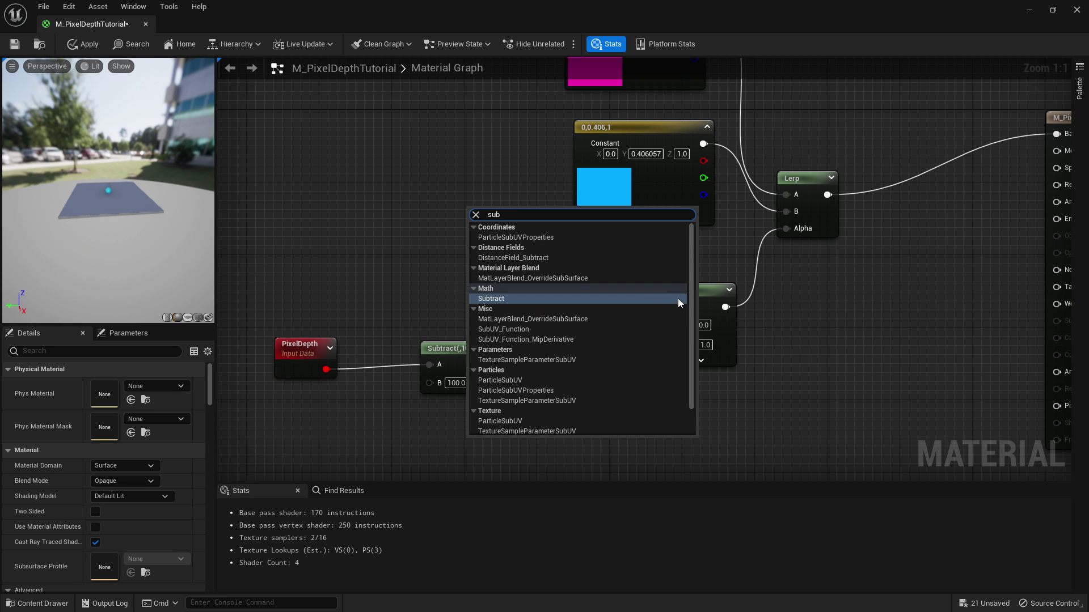
left_click(211, 195)
- Examine the preview sphere from near and slightly farther away to see where the colour switches with distance
right_click_drag(142, 193, 142, 153)
scroll(107, 190, "up", 4)
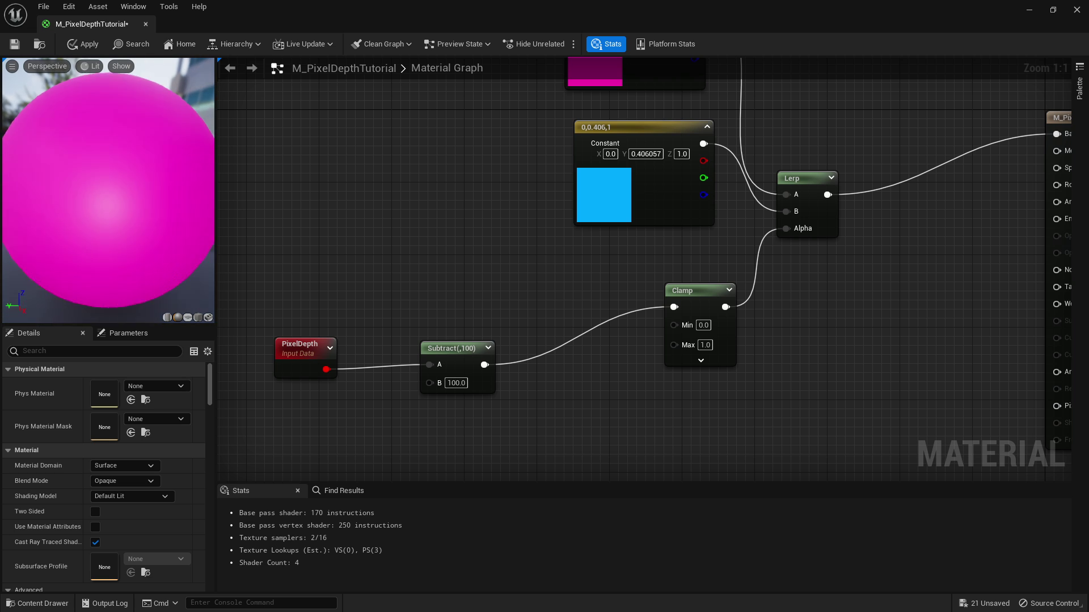
scroll(108, 190, "down", 2)
scroll(108, 190, "up", 2)
scroll(134, 192, "down", 1)
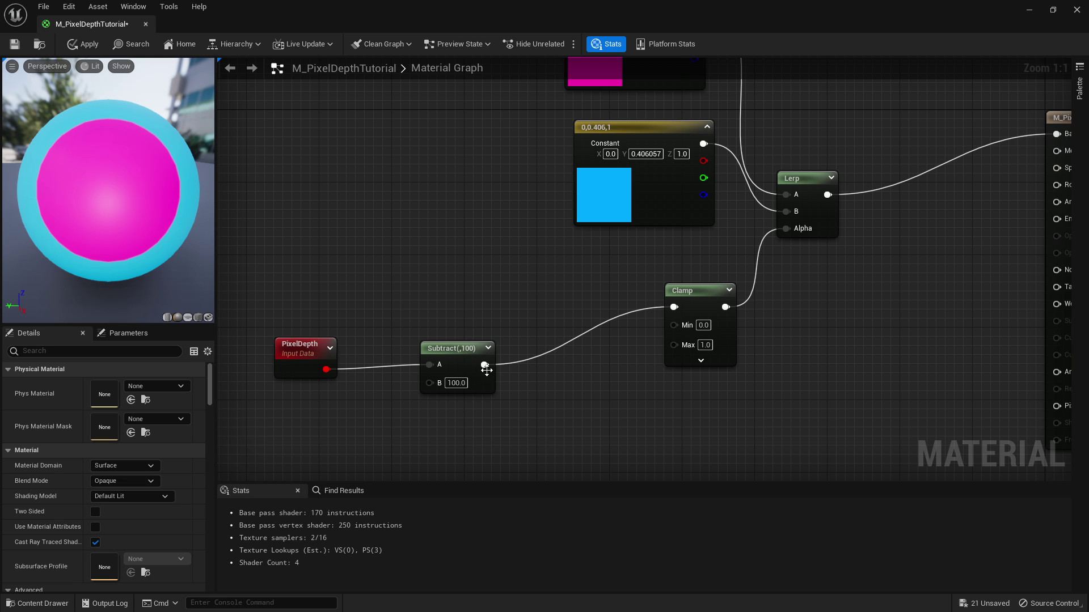
- Insert a Divide node between the Subtract node and the Clamp
left_click_drag(484, 364, 681, 304)
type("div")
key("Return")
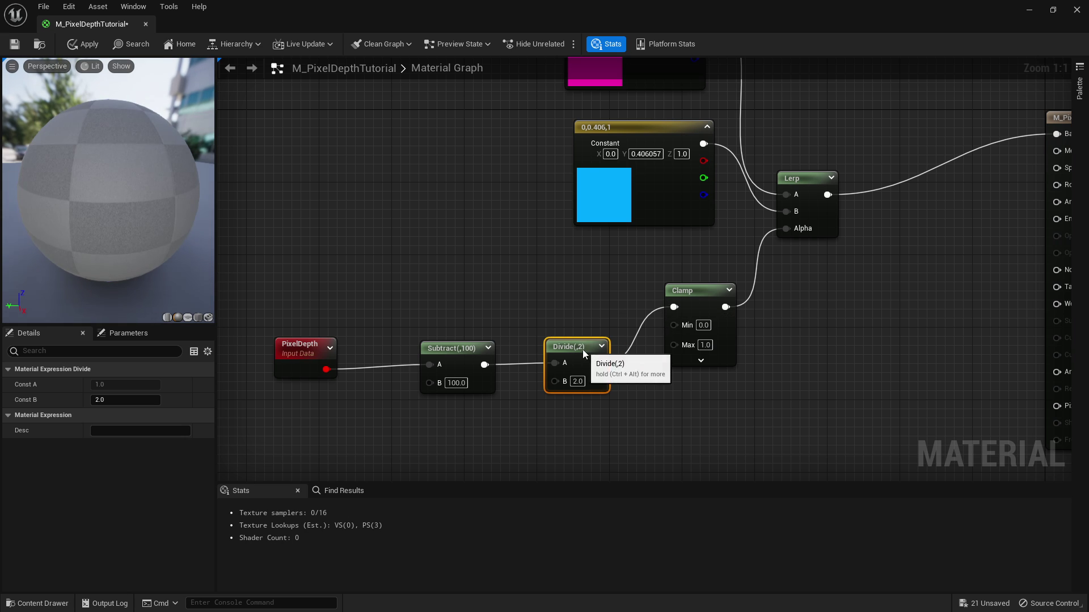
right_click_drag(508, 445, 522, 413)
left_click(523, 412)
- Set the Divide node's Const B to 100 and check the colour blend on the preview sphere
left_click(595, 322)
left_click(125, 400)
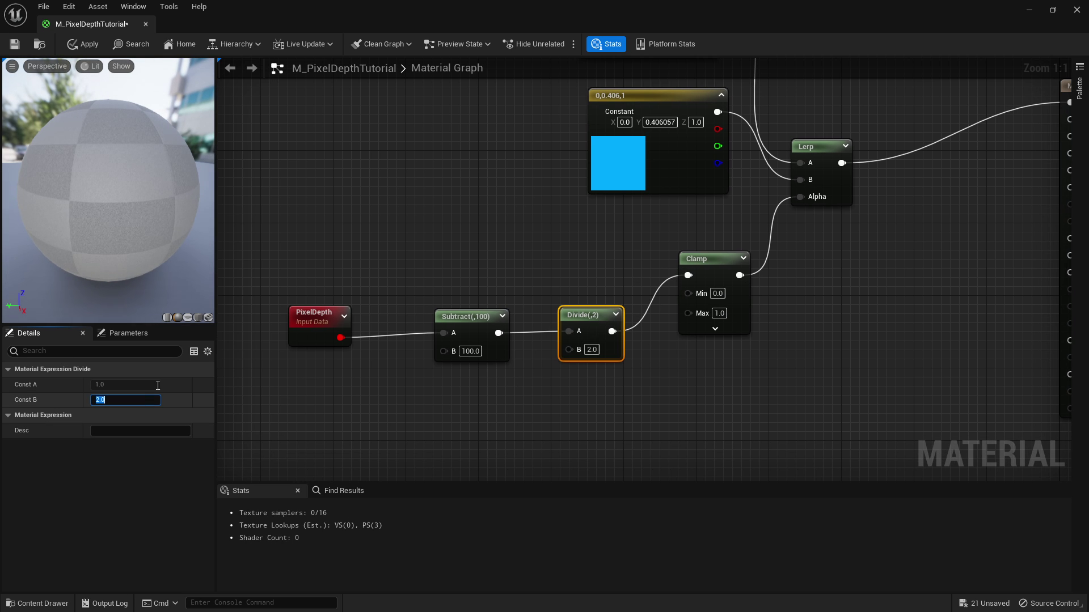
type("100")
key("Return")
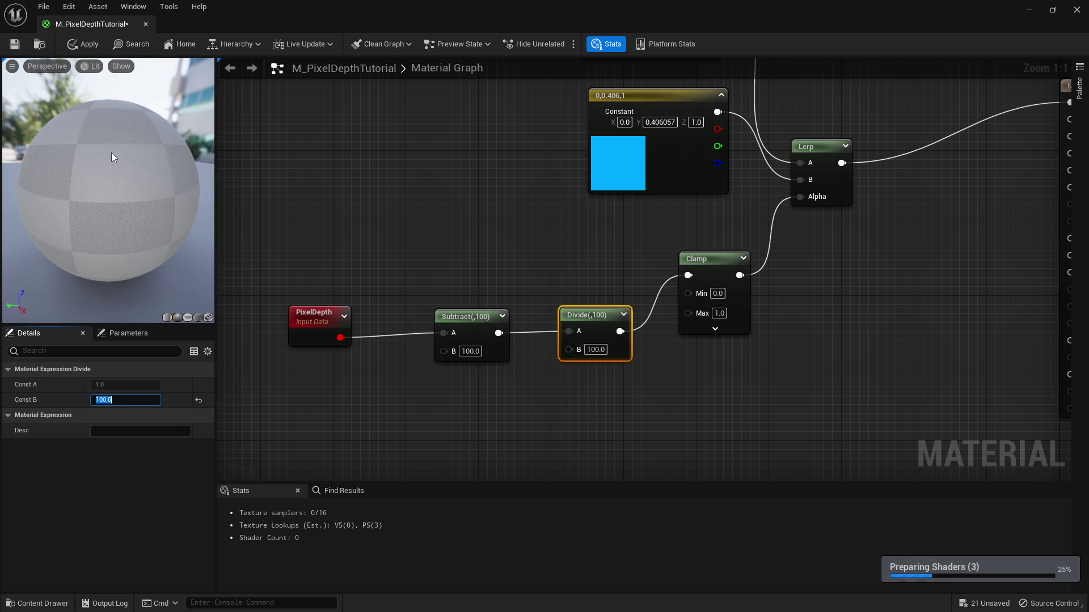
mouse_move(169, 162)
right_mouse_down()
mouse_move(169, 202)
mouse_move(169, 142)
mouse_move(169, 172)
right_mouse_up()
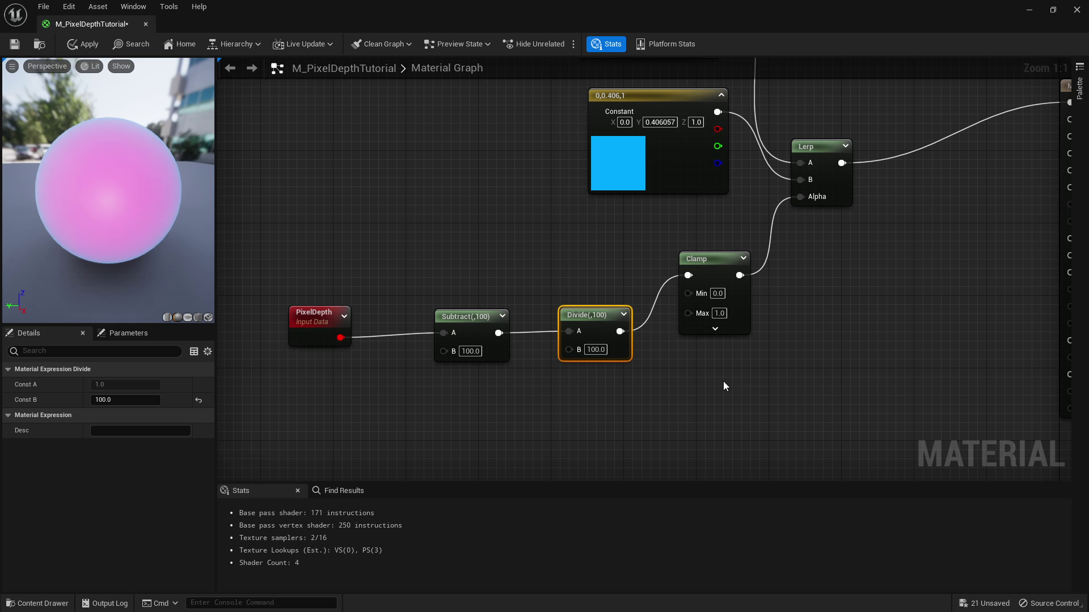
- Set the Subtract node's Const B to 1000 and check the preview sphere from different distances
left_click_drag(425, 252, 495, 376)
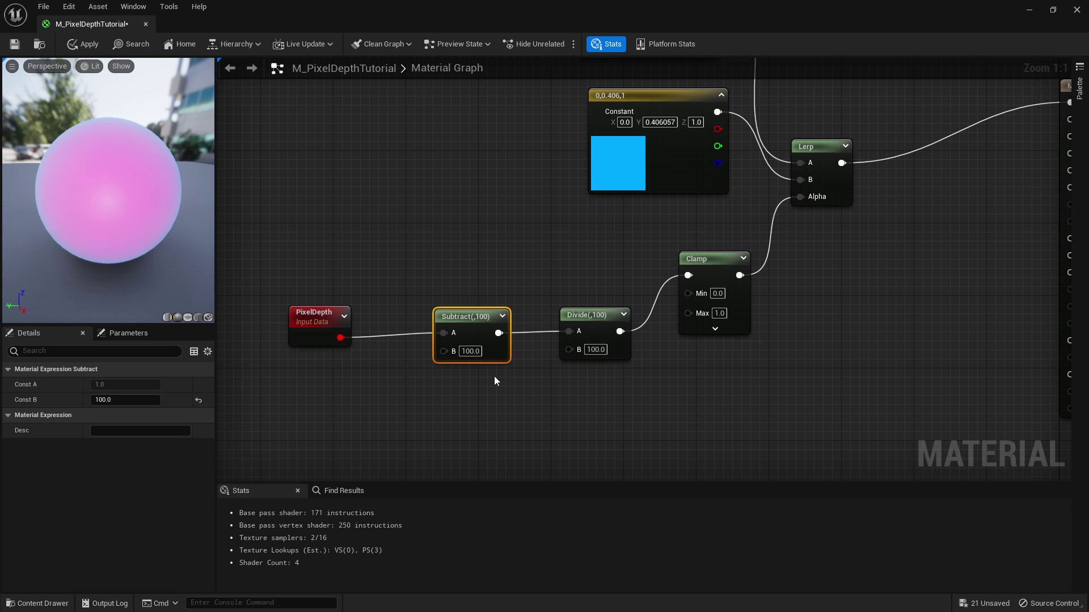
left_click(156, 399)
type("1000")
key("Return")
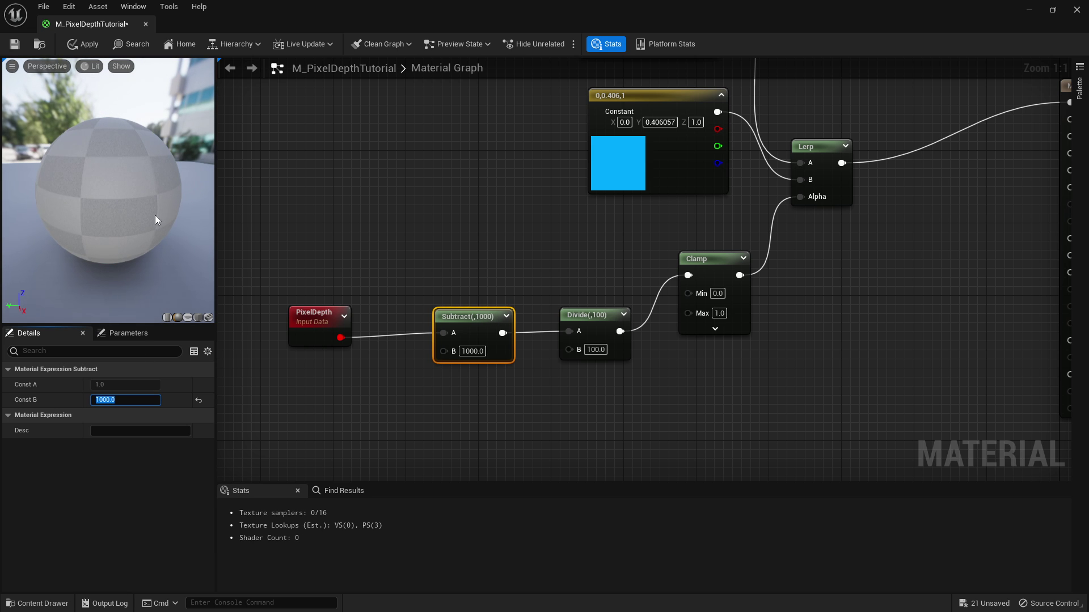
scroll(148, 203, "down", 6)
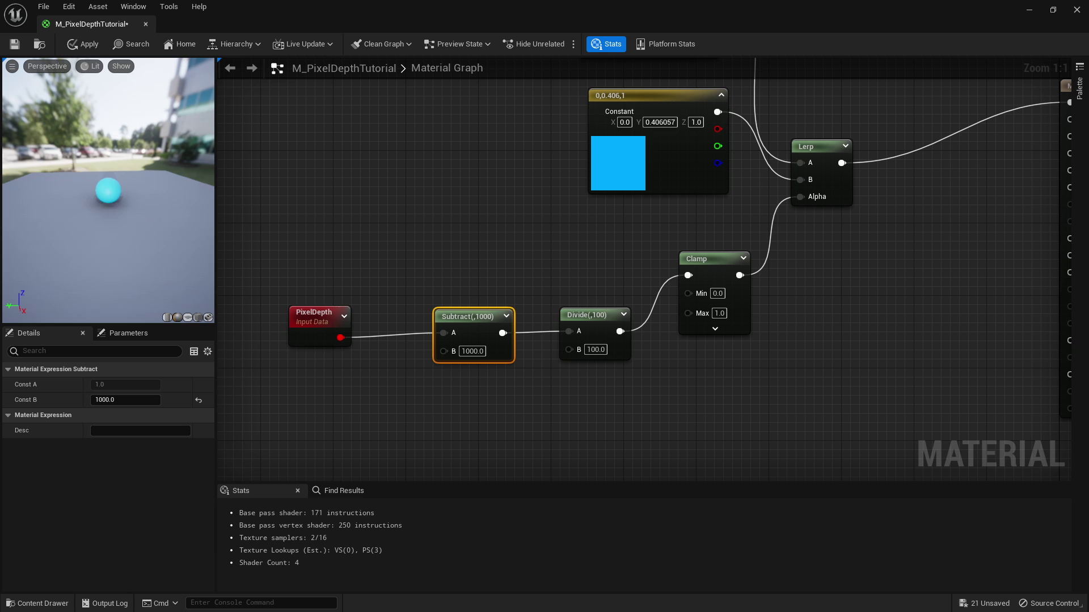
right_click_drag(108, 191, 108, 227)
- Add two scalar parameters below the PixelDepth and Subtract nodes, the first one converted from a constant
right_click_drag(403, 420, 442, 409)
left_click_drag(327, 225, 691, 399)
left_click(465, 422)
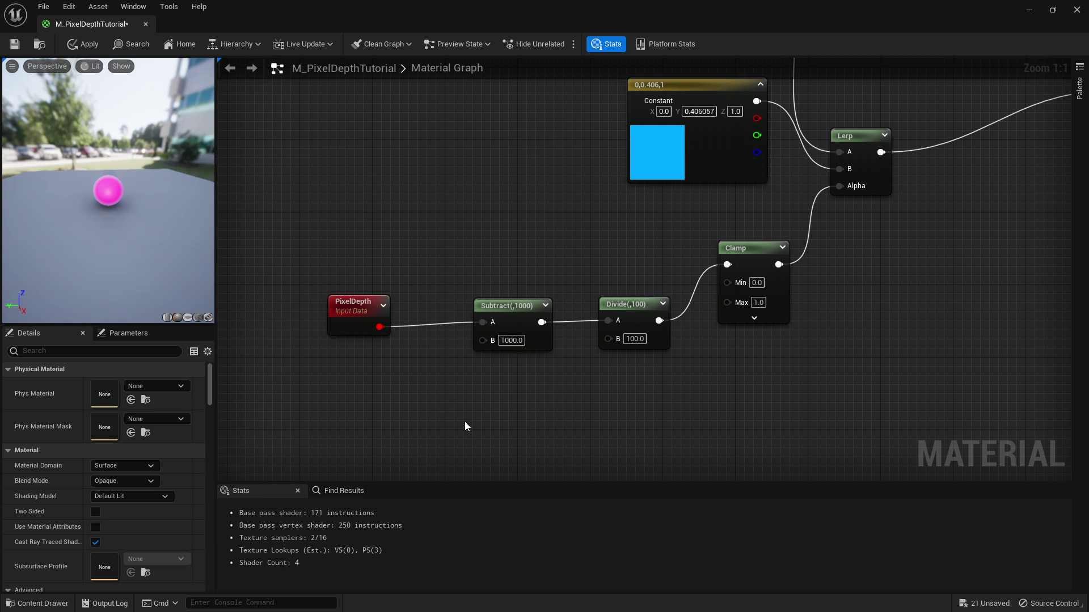
left_click(417, 400)
right_click(445, 407)
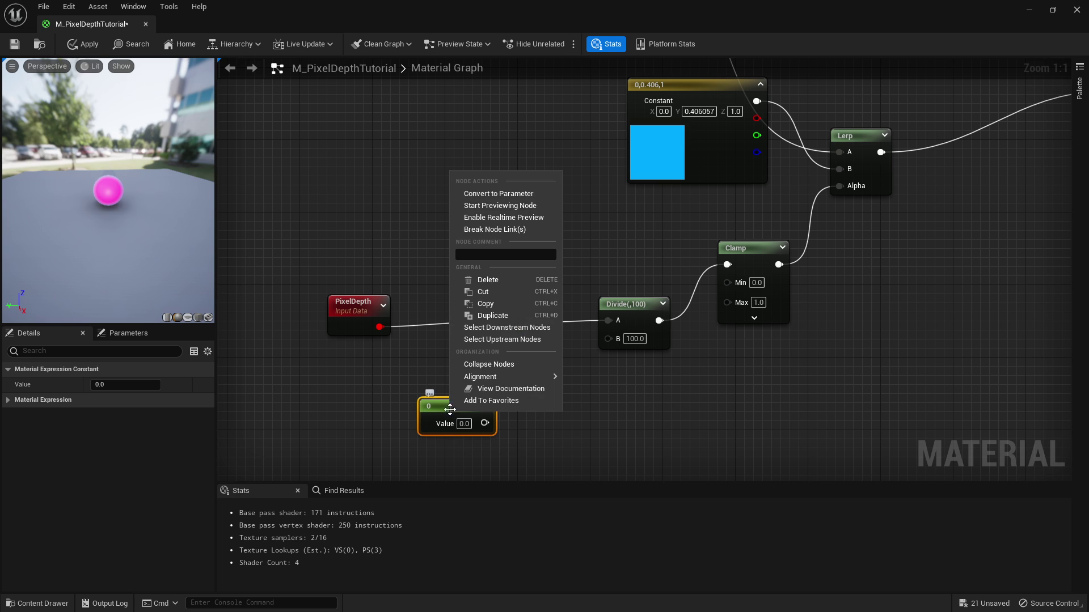
left_click(476, 196)
left_click(341, 402)
key("s")
left_click(304, 392)
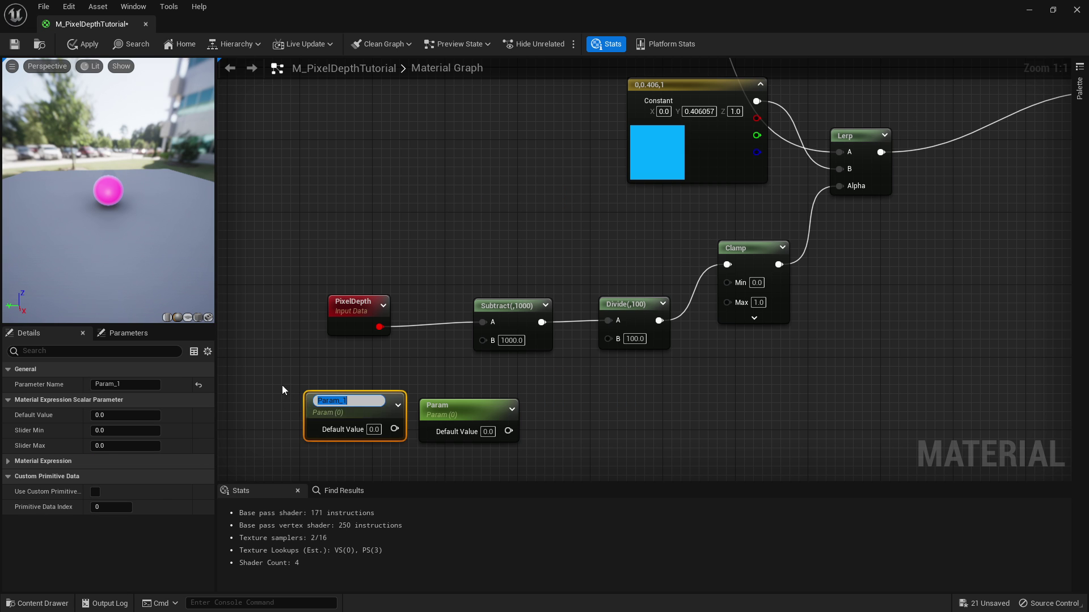
- Name the scalar parameter below PixelDepth Distance and wire it to the Subtract node's B input
left_click_drag(272, 369, 390, 440)
left_click(108, 384)
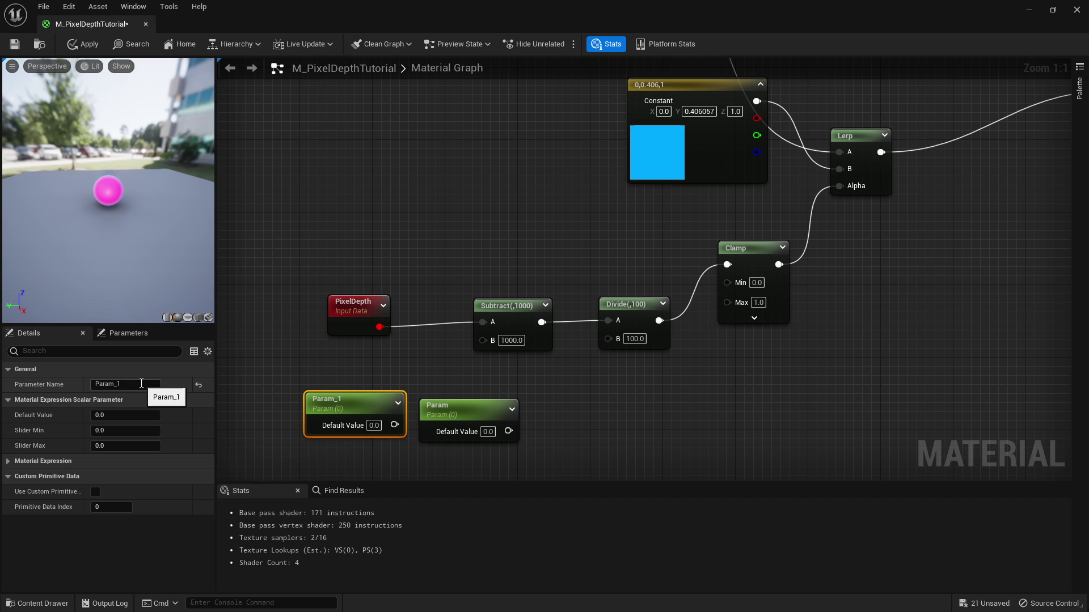
type("Distanc")
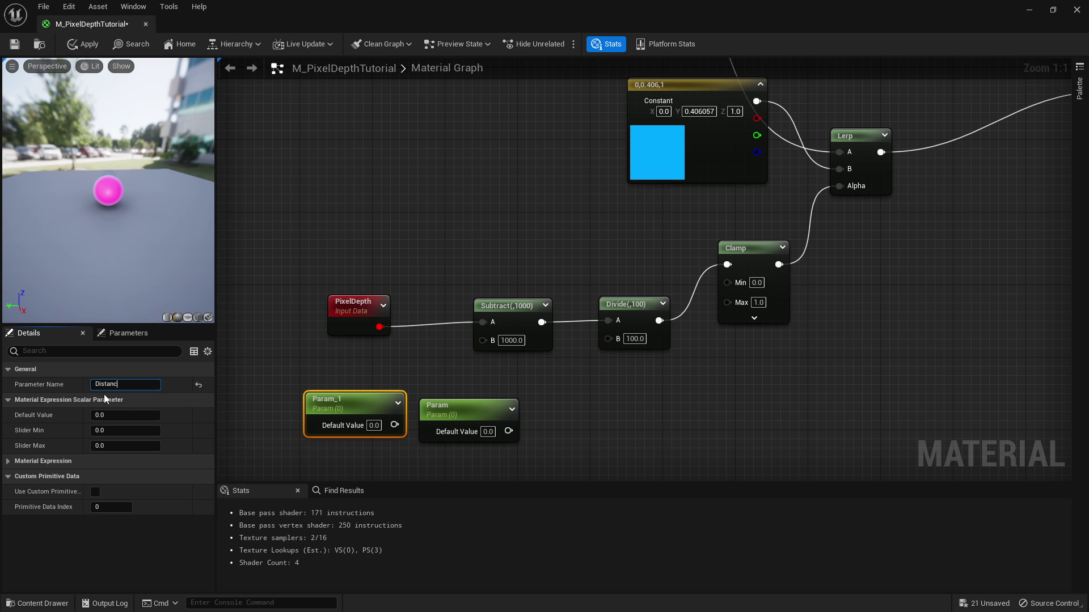
type("e")
key("Return")
left_click_drag(395, 425, 482, 339)
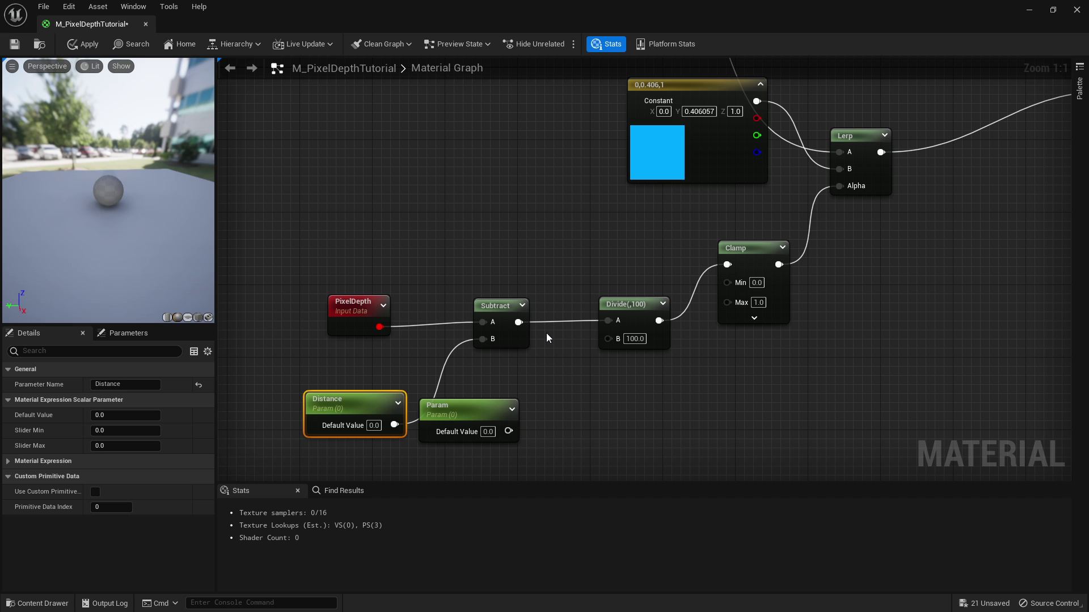
- Wire the other scalar parameter to the Divide node's B input, place it below Divide and name it Smoothness
left_click_drag(486, 433, 608, 338)
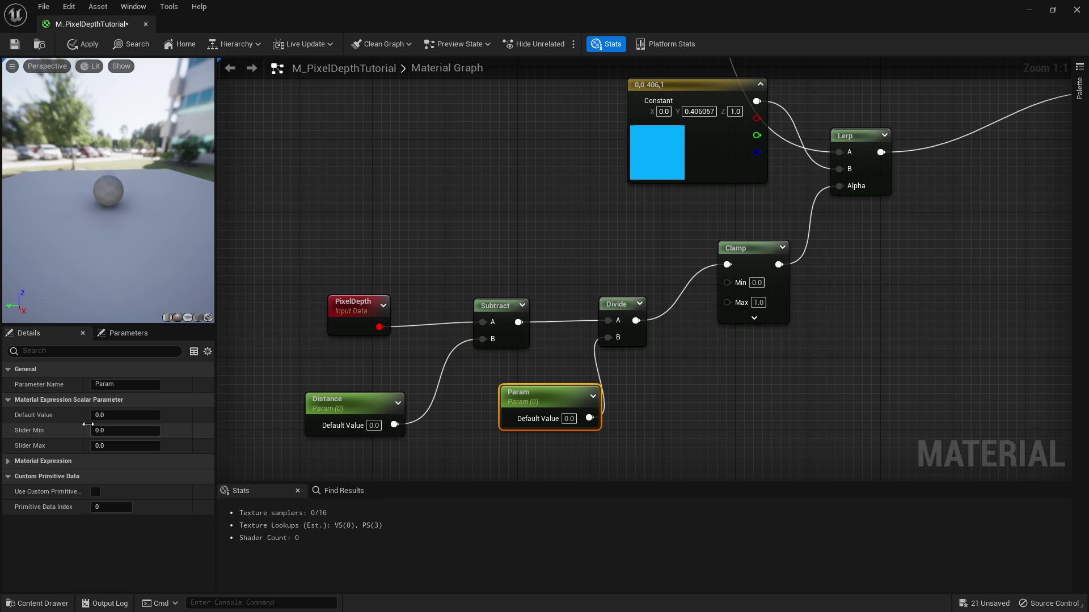
left_click(125, 415)
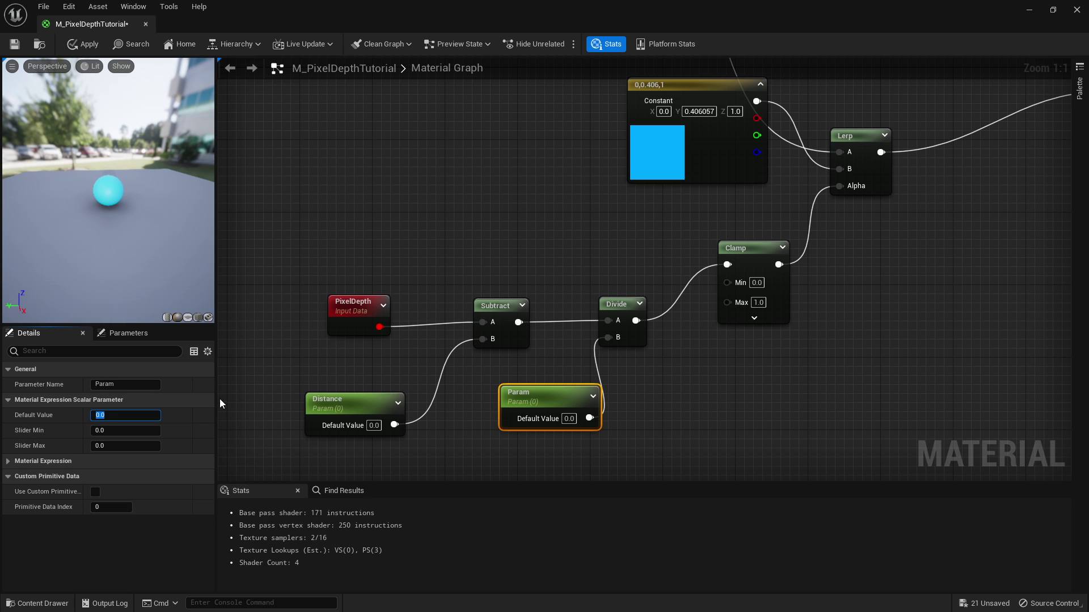
left_click(118, 385)
type("Smoothness")
key("Return")
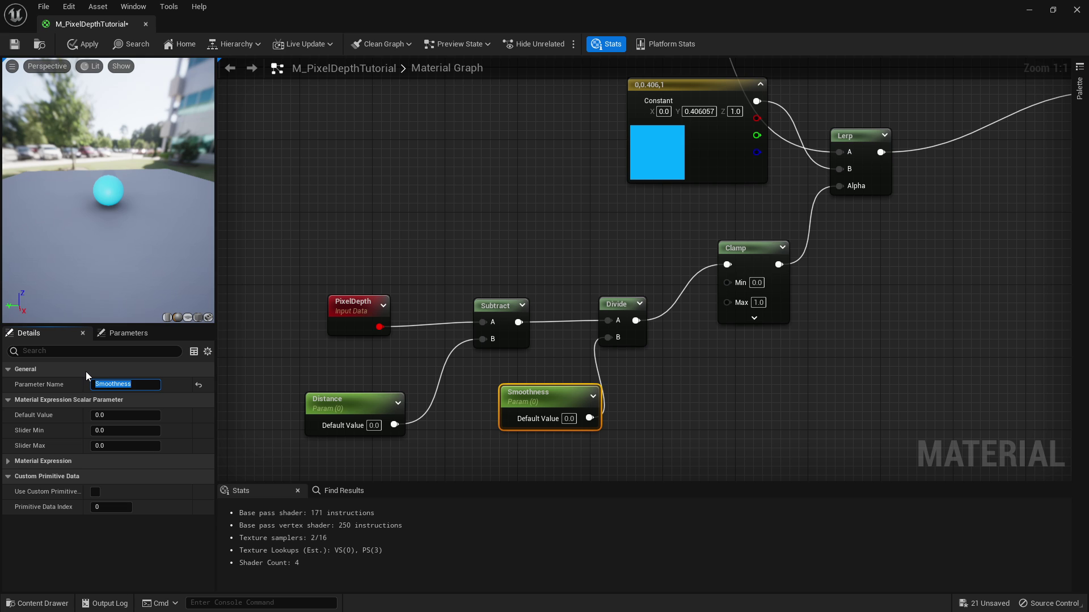
- Set the Distance parameter's default value to 1000
left_click(308, 431)
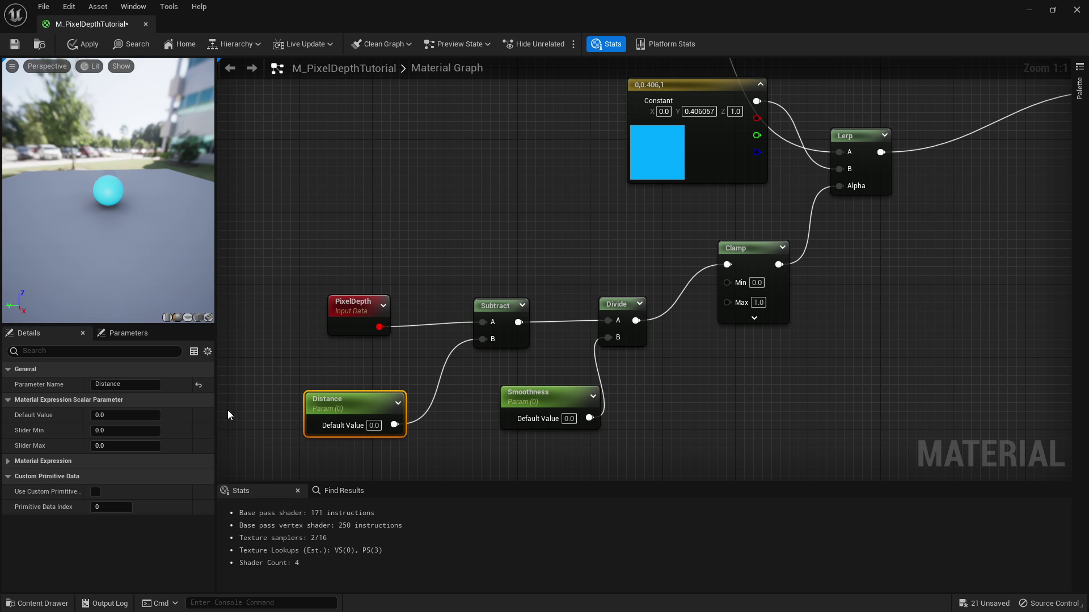
left_click(147, 417)
type("1000")
key("Return")
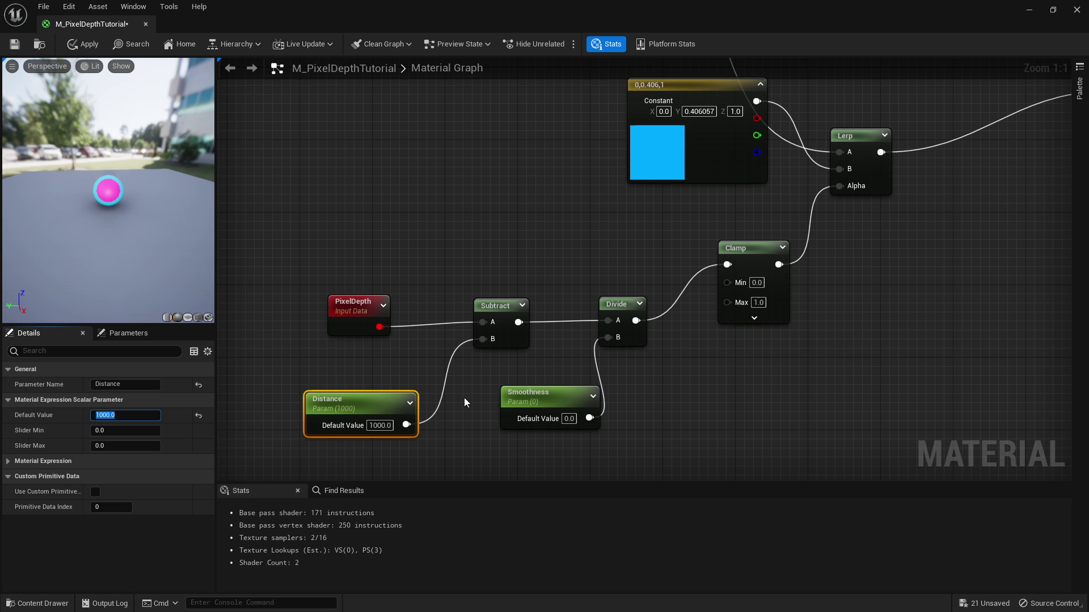
- Set the Smoothness parameter's default value to 100 and shift its node slightly left
left_click(510, 402)
left_click(124, 414)
type("10")
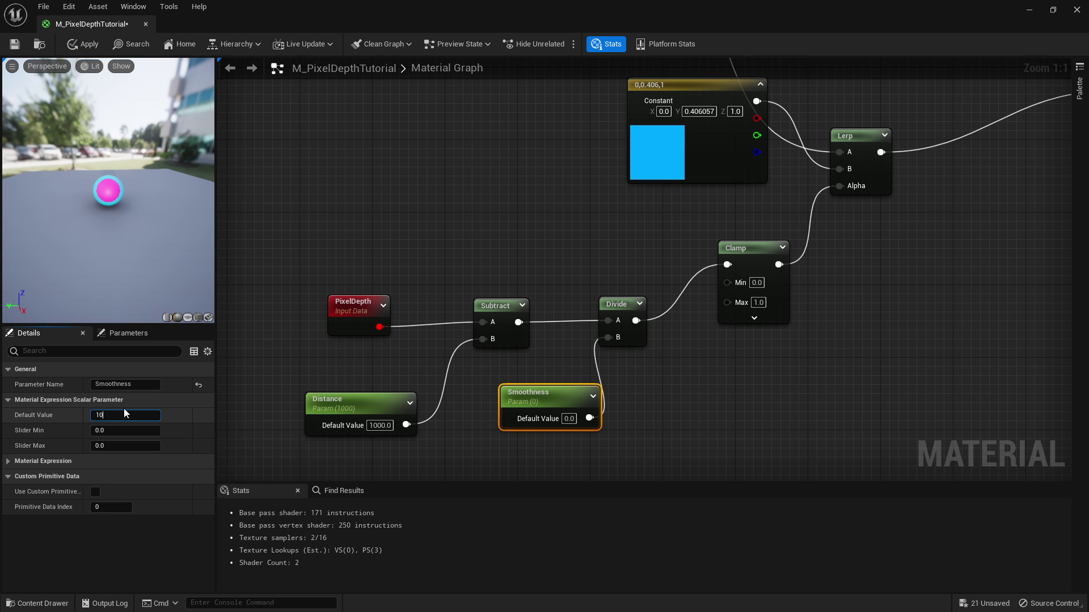
type("0")
key("Return")
left_click_drag(573, 399, 528, 407)
- Move the light-blue constant farther left, away from the Lerp node
right_click_drag(627, 321, 543, 401)
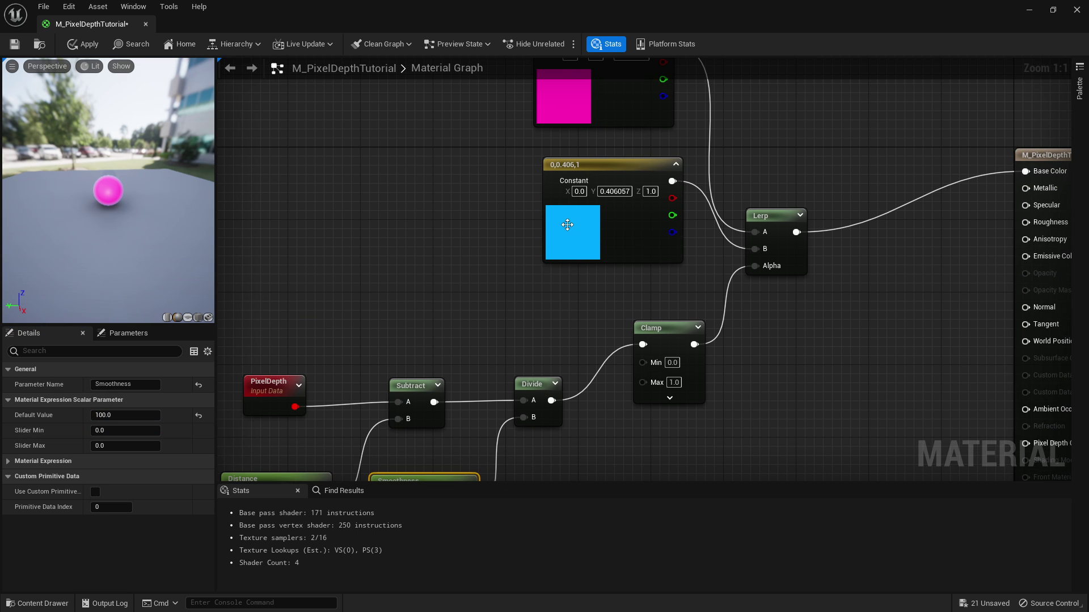
left_click_drag(567, 224, 476, 251)
right_click(750, 296)
left_click(781, 188)
right_click_drag(781, 189, 676, 224)
left_click(906, 208)
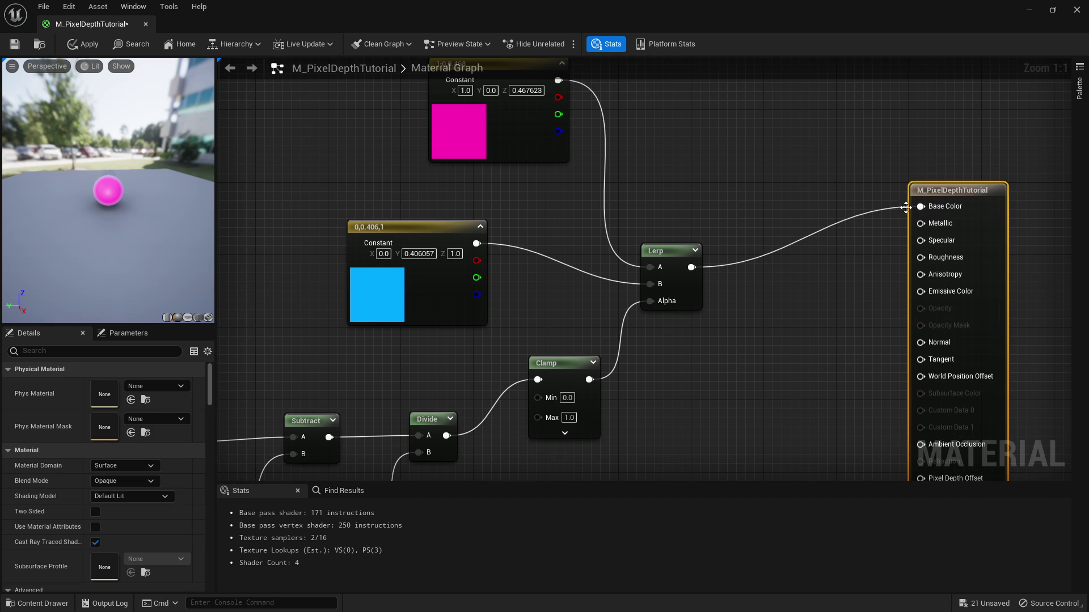
left_click(862, 186)
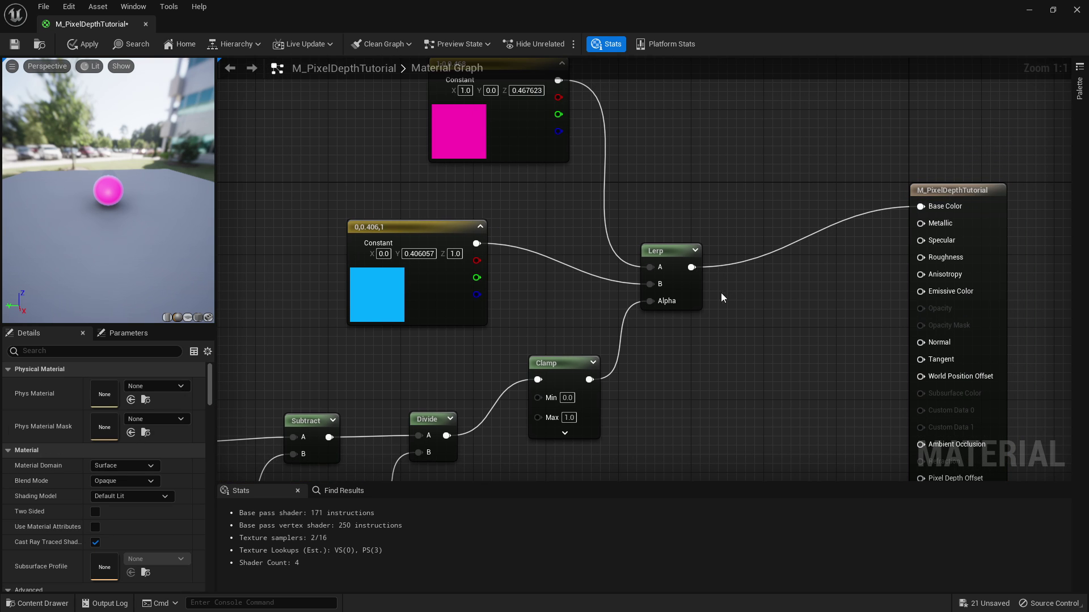
- Duplicate the Lerp node and keep the copy below and to the right of the original
left_click_drag(690, 267, 896, 241)
left_click(671, 255)
key("ctrl+d")
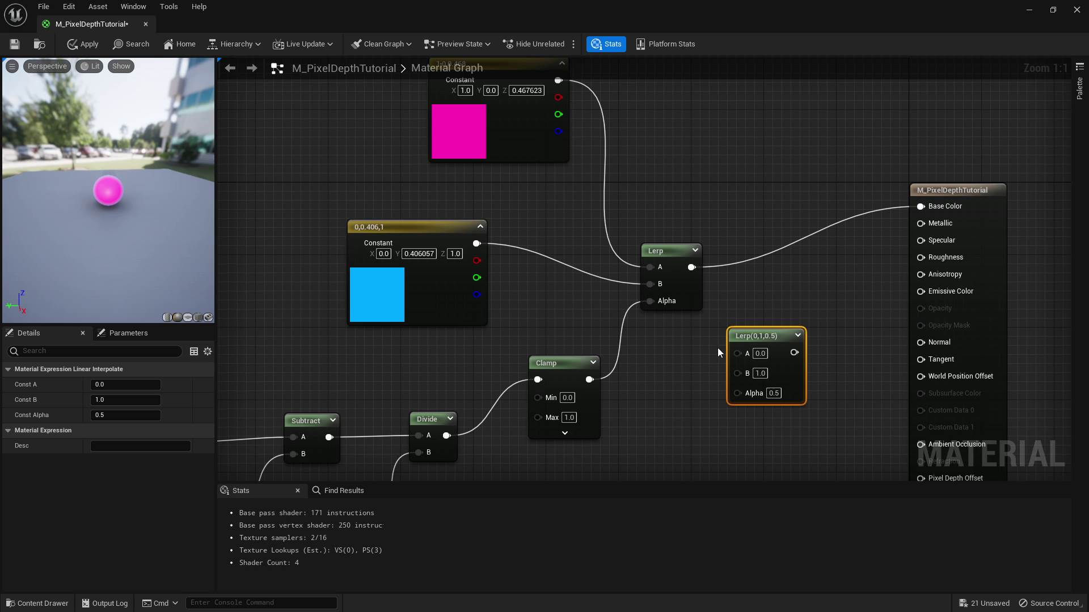
- Add a constant with value 0 below the Clamp and wire the Clamp output to the duplicated Lerp's Alpha
right_click_drag(701, 422, 680, 332)
left_click(679, 332)
left_click(679, 333)
left_click_drag(687, 334, 558, 391)
left_click_drag(617, 409, 734, 310)
left_click_drag(567, 290, 715, 302)
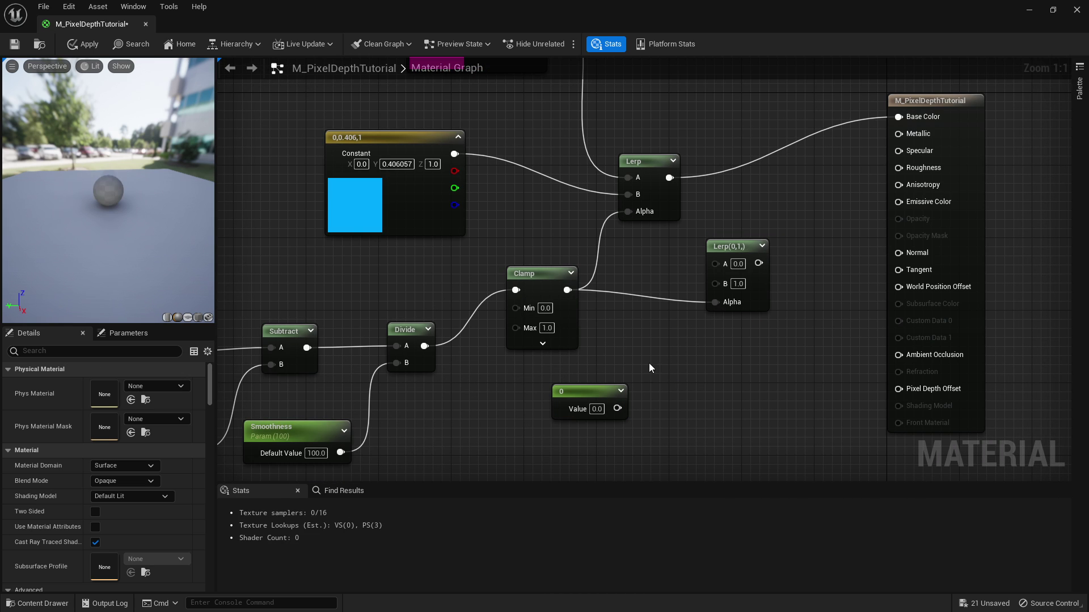
left_click_drag(590, 391, 729, 262)
left_click(732, 221)
left_click_drag(638, 240, 637, 249)
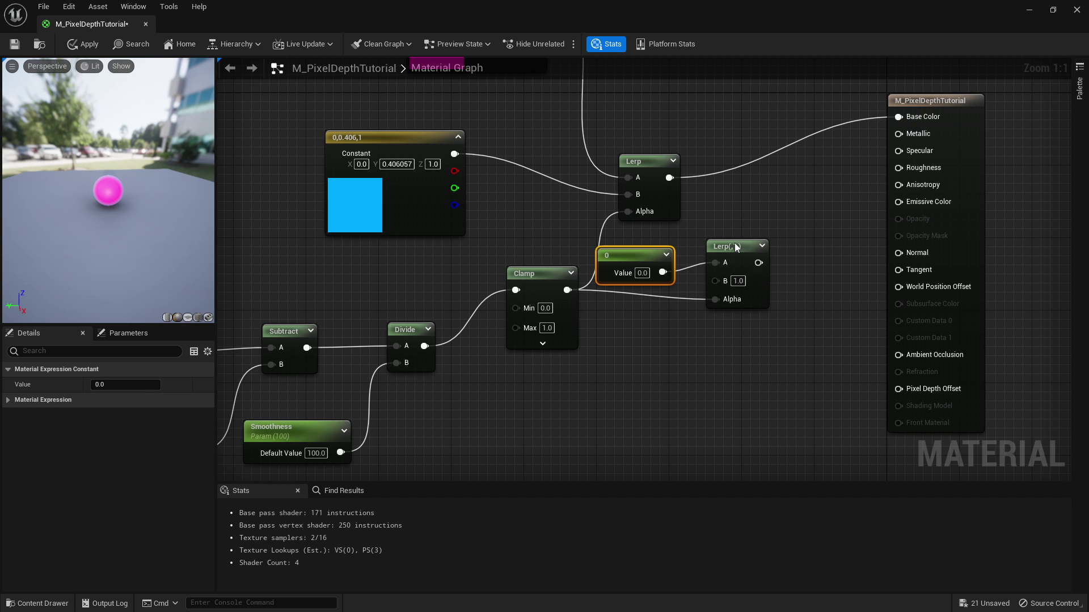
- Delete the constant 0 node and move the duplicated Lerp slightly down
key("Delete")
left_click_drag(735, 247, 742, 284)
left_click(125, 385)
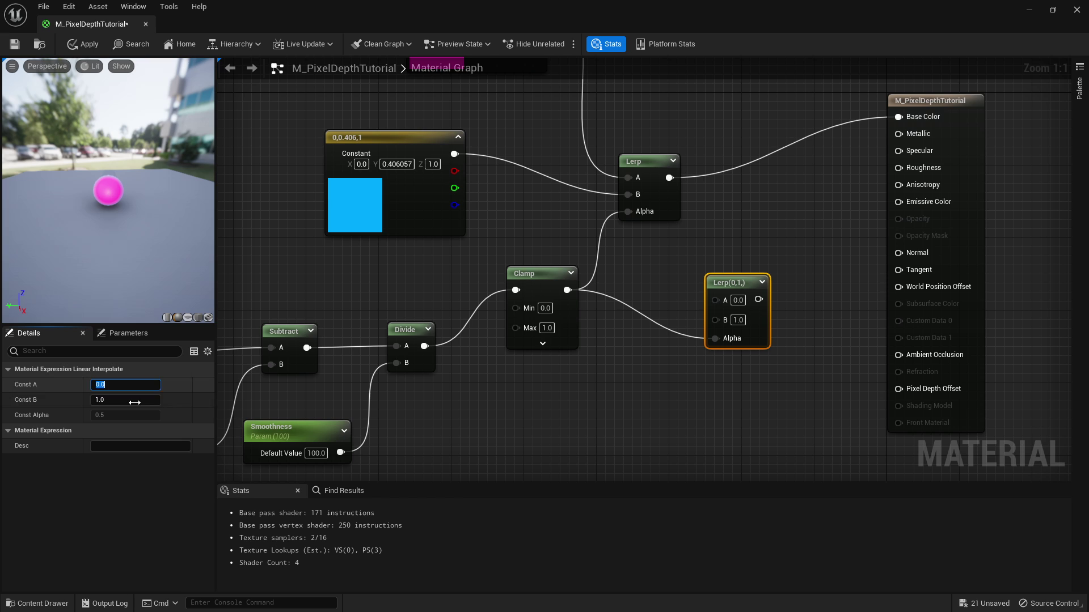
left_click(590, 385)
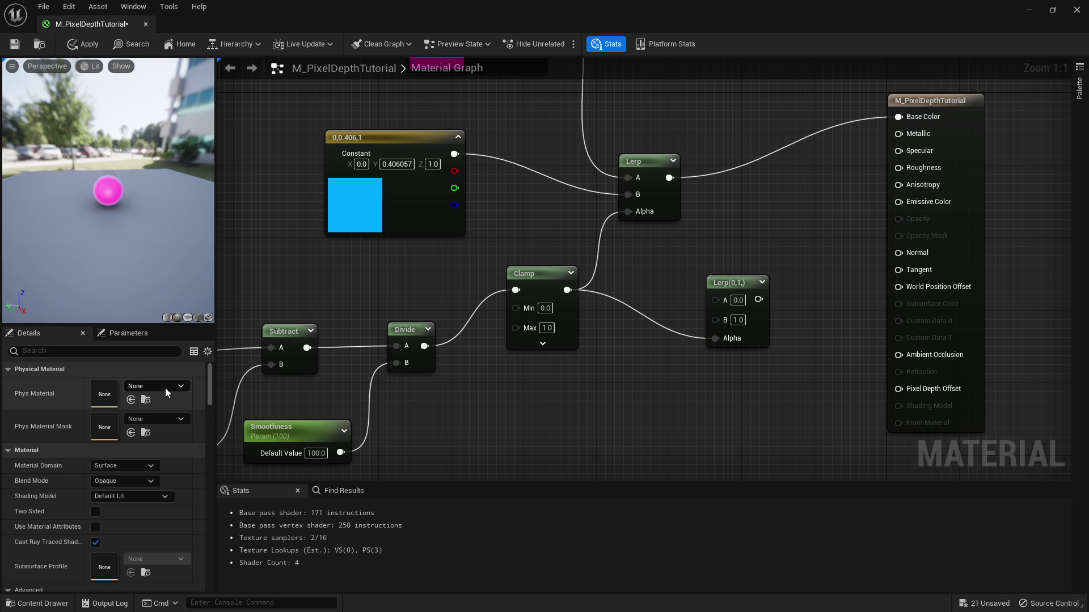
- Wire the duplicated Lerp's output to both Metallic and Roughness on the material's result node
left_click_drag(759, 299, 922, 134)
left_click_drag(758, 299, 902, 168)
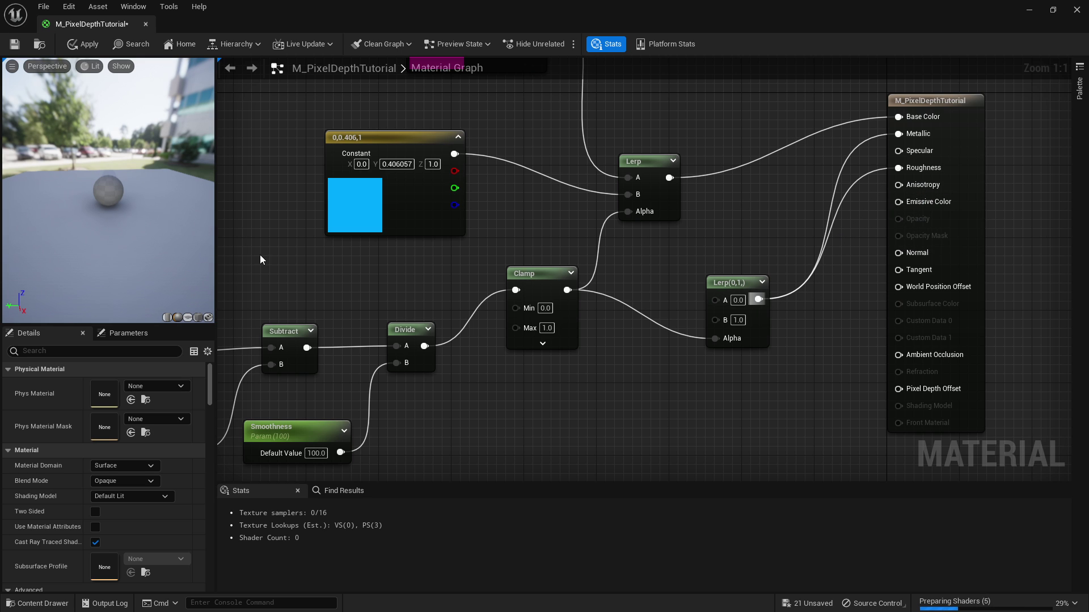
right_click_drag(170, 213, 170, 185)
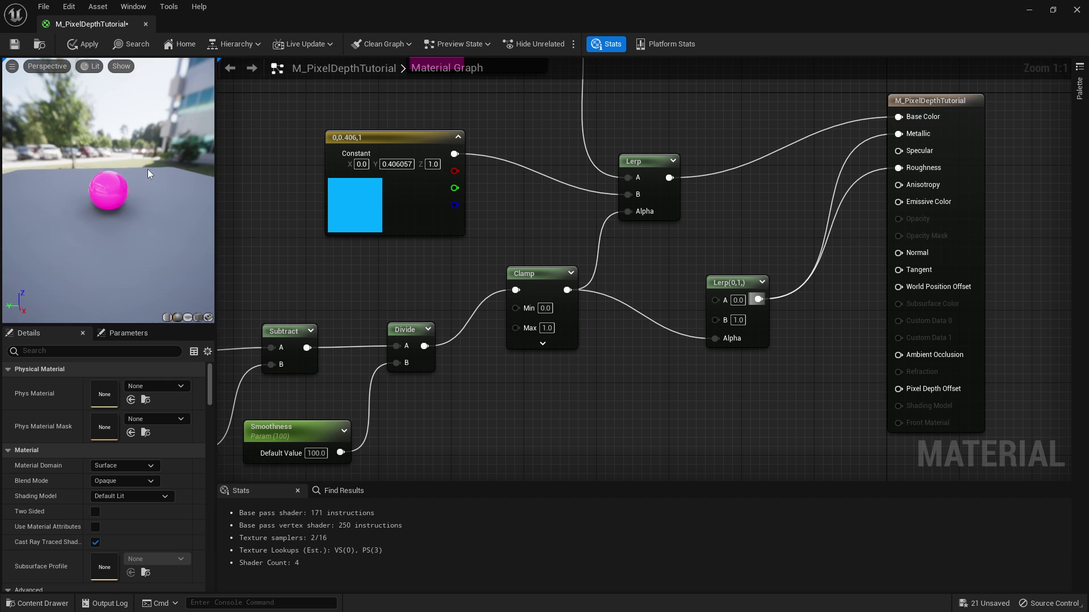
- Convert the magenta colour constant to a parameter named Colour1
right_click_drag(748, 244, 748, 471)
right_click(442, 272)
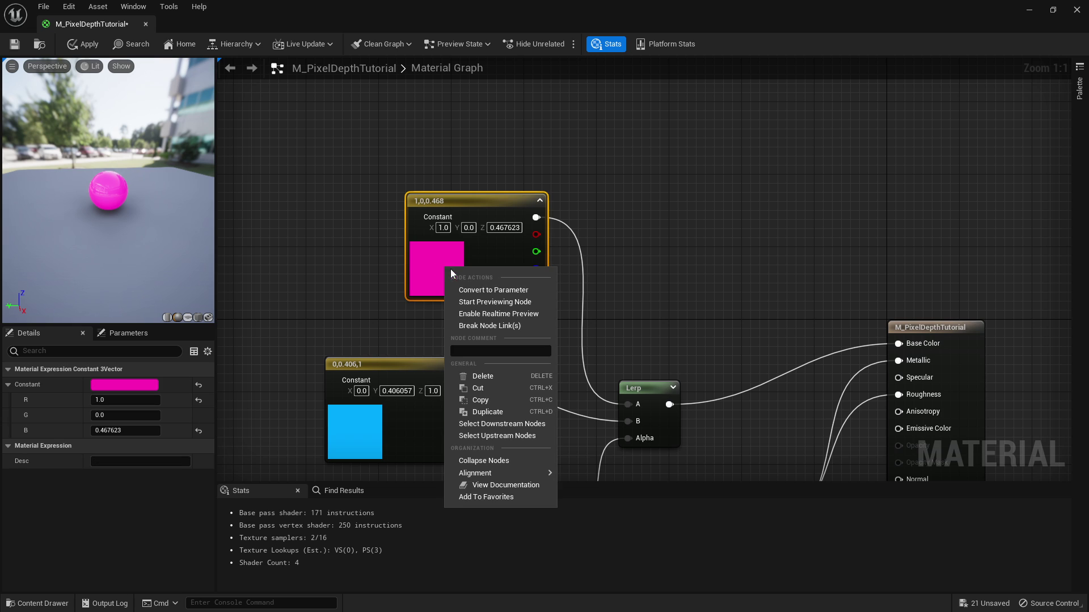
left_click(495, 289)
type("Co")
key("Return")
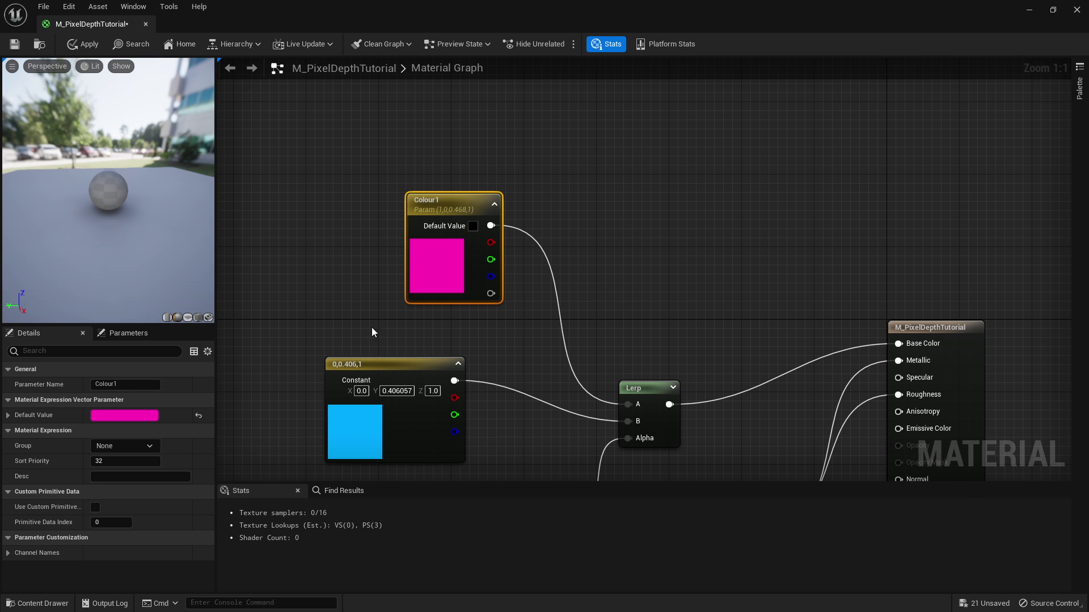
- Convert the light-blue colour constant to a parameter named Colour2
right_click(362, 437)
left_click(411, 220)
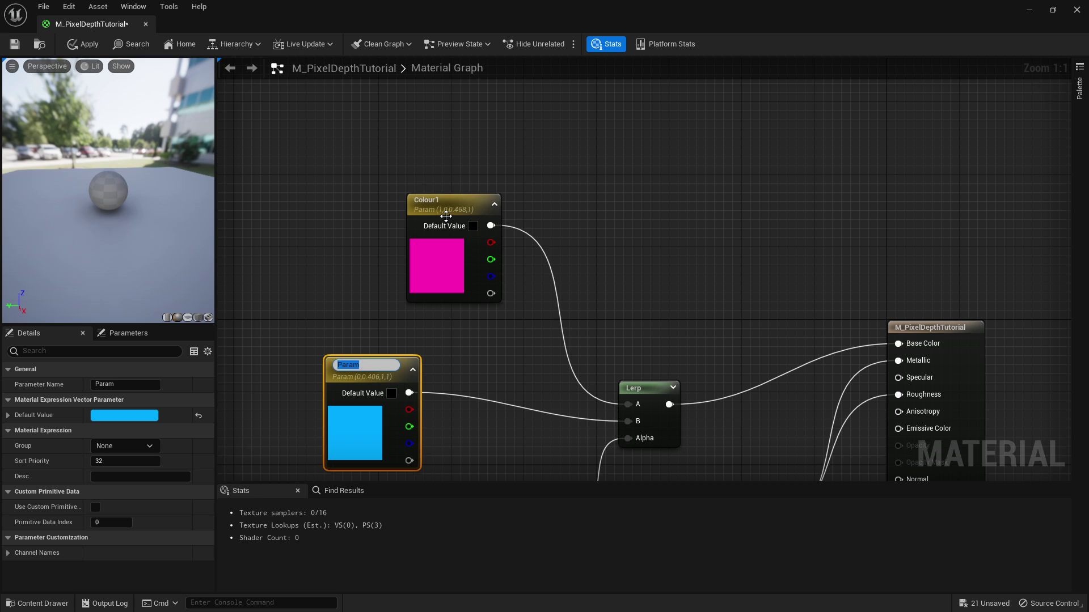
type("Colour2")
key("Return")
right_click_drag(446, 217, 501, 200)
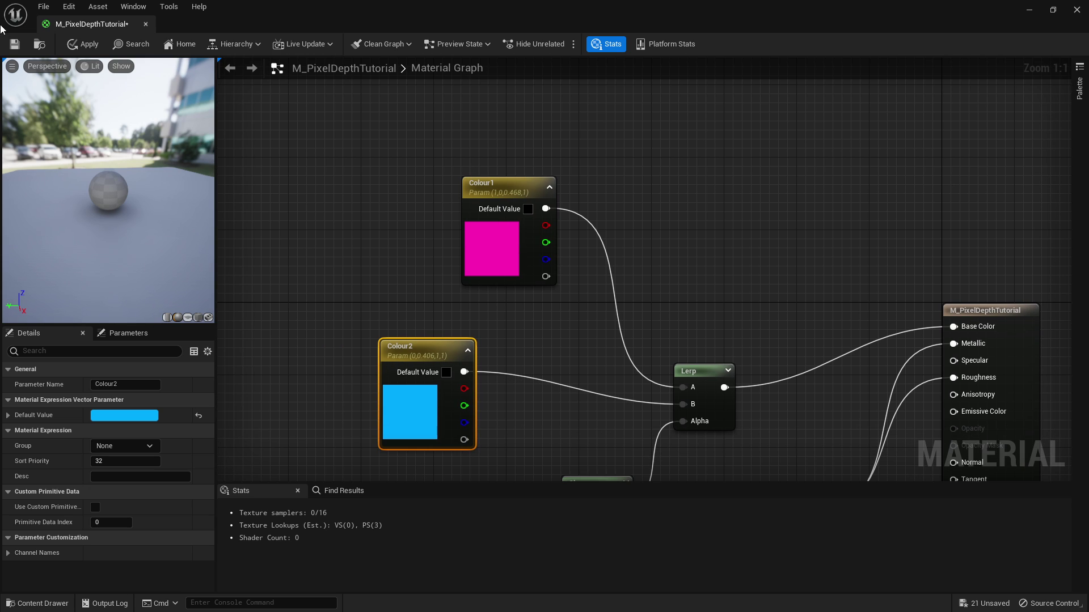
- Apply the material changes and close the material editor to return to the level
left_click(86, 44)
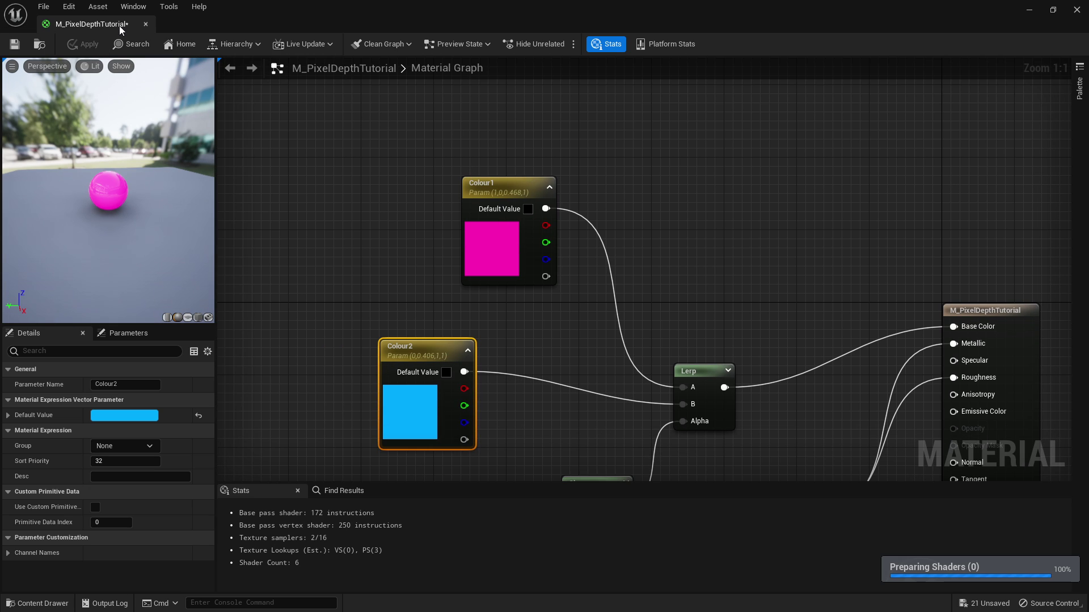
left_click(145, 24)
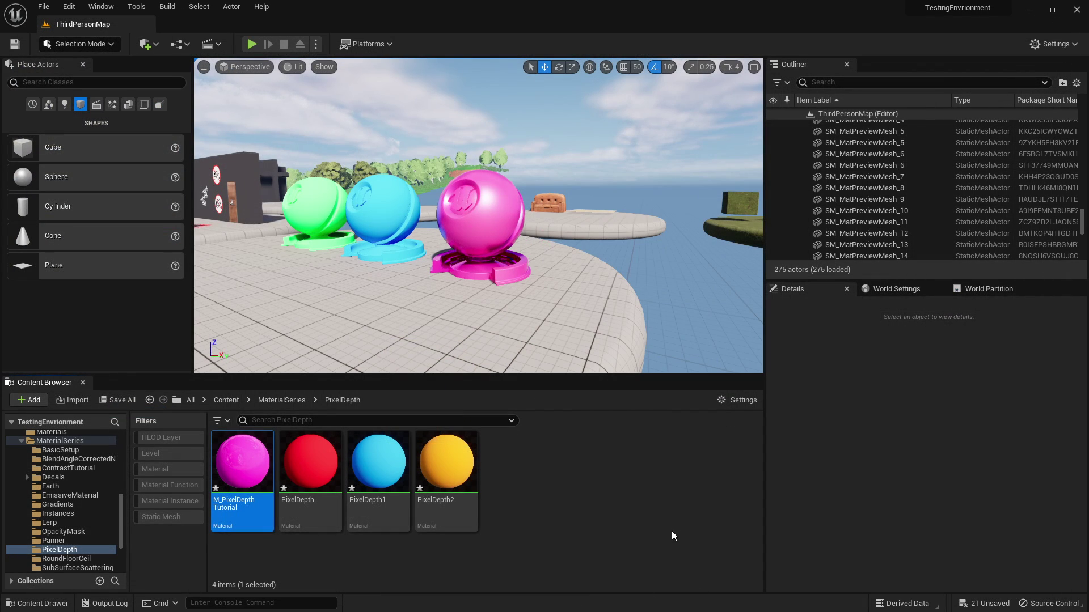
left_click(671, 533)
- Create a material instance from M_PixelDepthTutorial and name it MI_PixelDepthTutorial
right_click(263, 465)
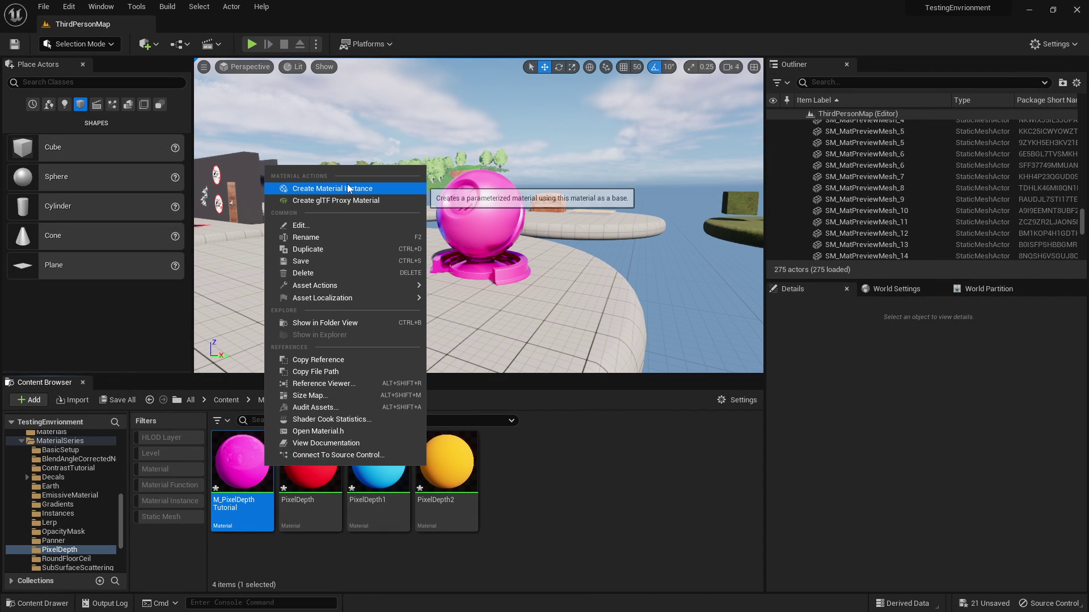
left_click(362, 117)
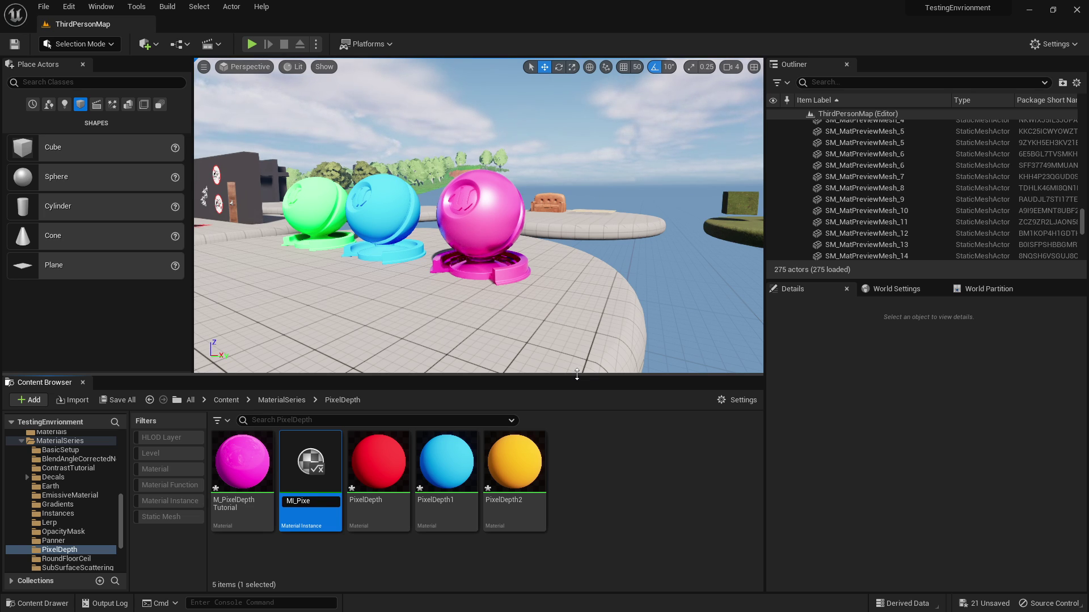
type("MI_PixelDepthTutorial")
key("Return")
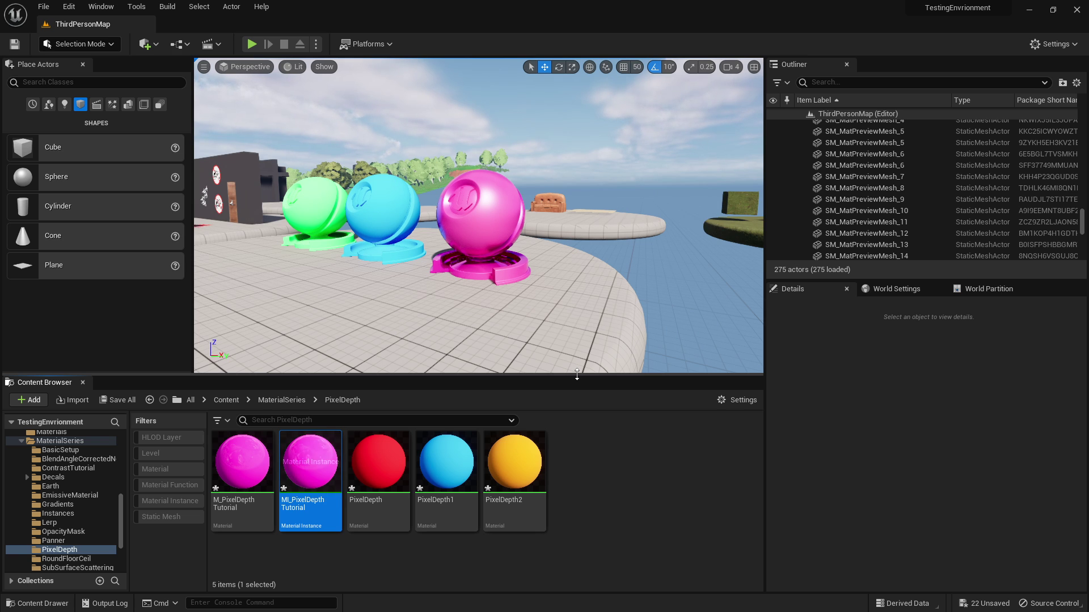
- Duplicate the magenta preview mesh in the level and place the copy beside it, at the end of the row
left_click(461, 221)
right_click_drag(460, 221, 506, 272)
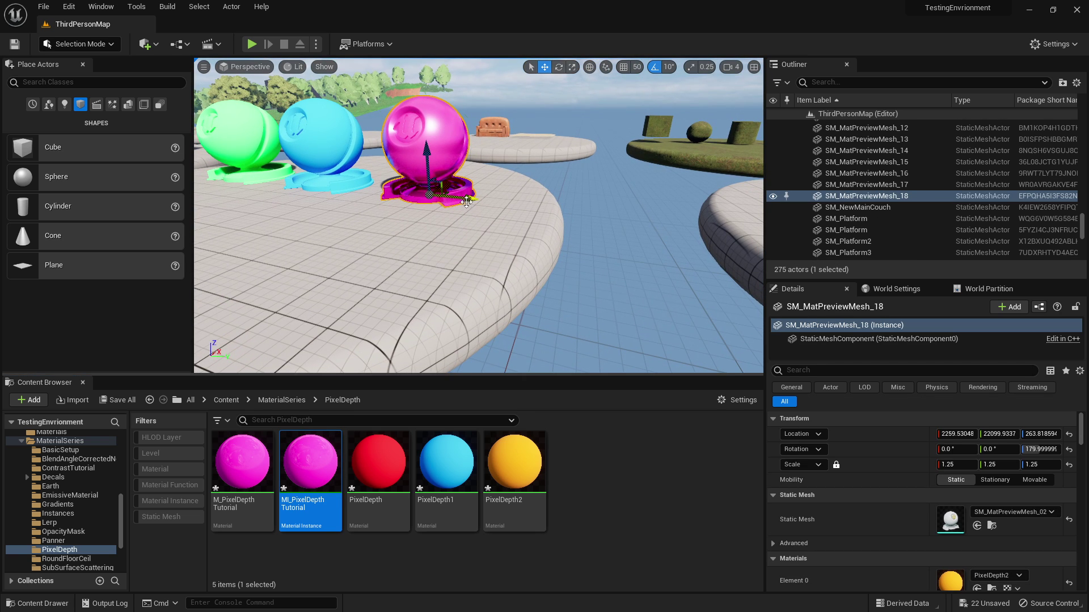
left_click_drag(466, 202, 585, 220, "alt")
right_click_drag(585, 220, 622, 205)
- Select the row of preview meshes together with the new copy and shift them sideways along the platform
left_click(344, 173, "shift")
left_click(430, 175, "shift")
left_click(518, 177, "shift")
left_click_drag(562, 218, 500, 219)
left_click(559, 187)
right_click_drag(559, 187, 530, 141)
- Assign MI_PixelDepthTutorial to the material slots of the duplicated preview mesh and clear the selection
left_click_drag(315, 504, 618, 238)
right_click_drag(618, 238, 679, 239)
left_click_drag(313, 502, 532, 209)
key("Escape")
- Examine how the duplicated mesh's colour and reflectivity change as the camera moves away and back
key("s")
right_click_drag(453, 184, 477, 218)
key("w")
key("s")
key("w")
key("s")
key("w")
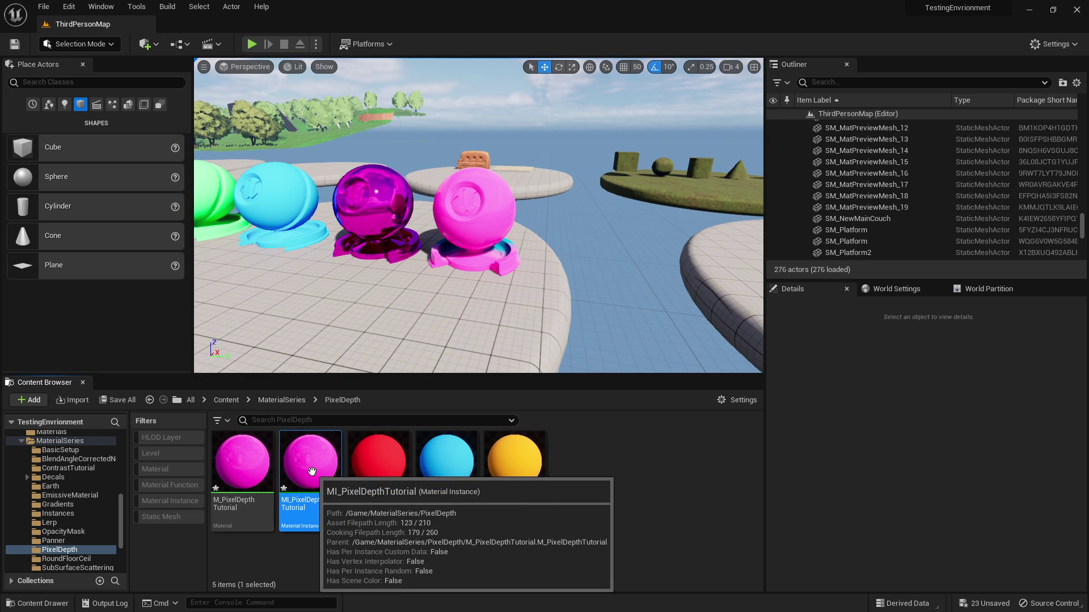
- Open MI_PixelDepthTutorial, enable its Distance override and raise the value to about 9381.5
double_click(311, 472)
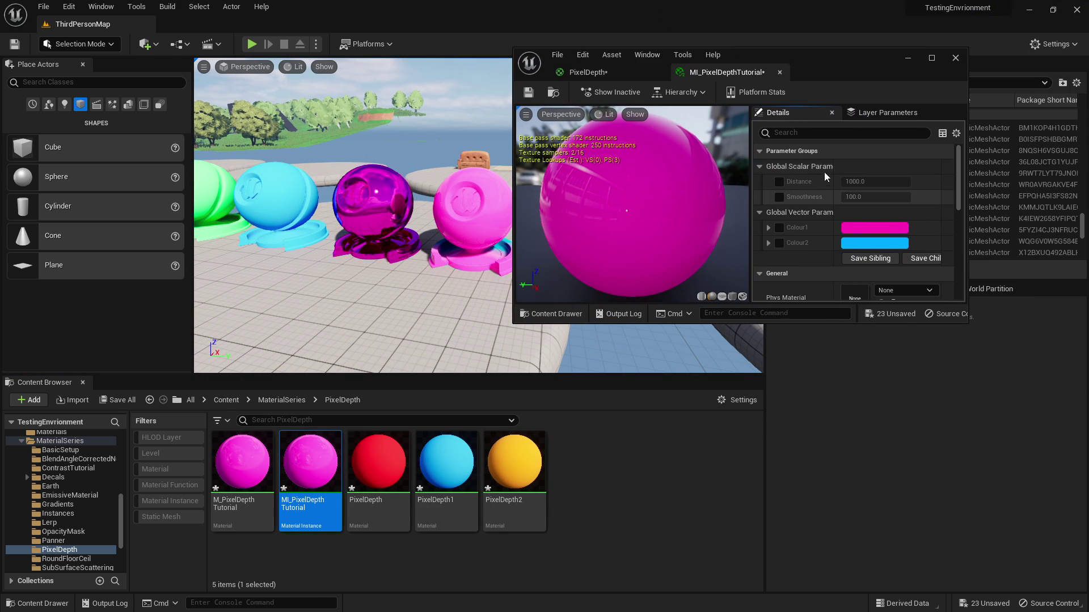
key("s")
right_click_drag(446, 217, 445, 216)
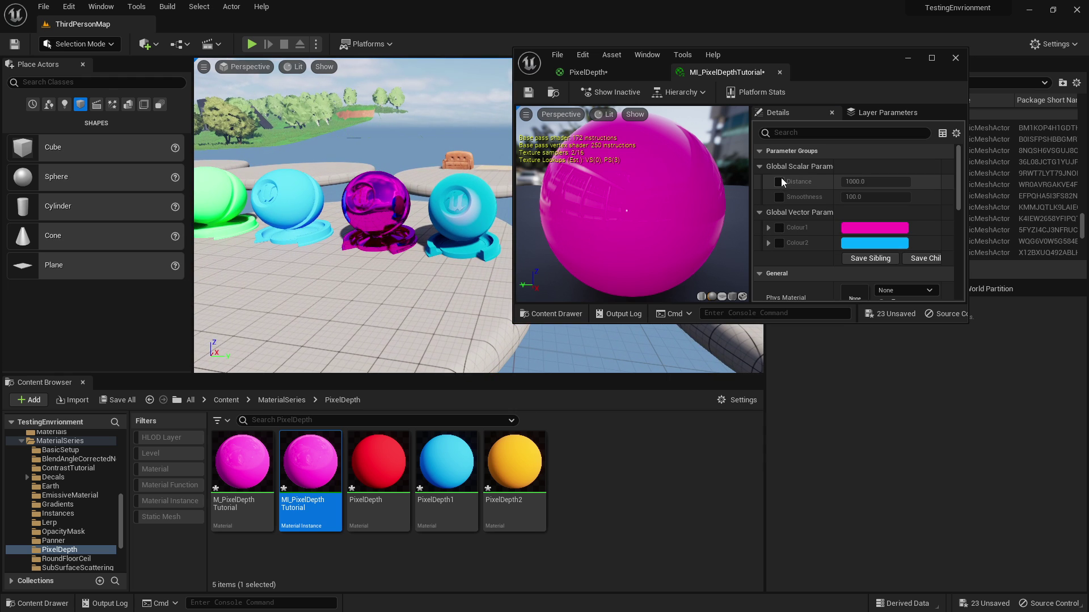
left_click(780, 181)
left_click_drag(869, 181, 913, 182)
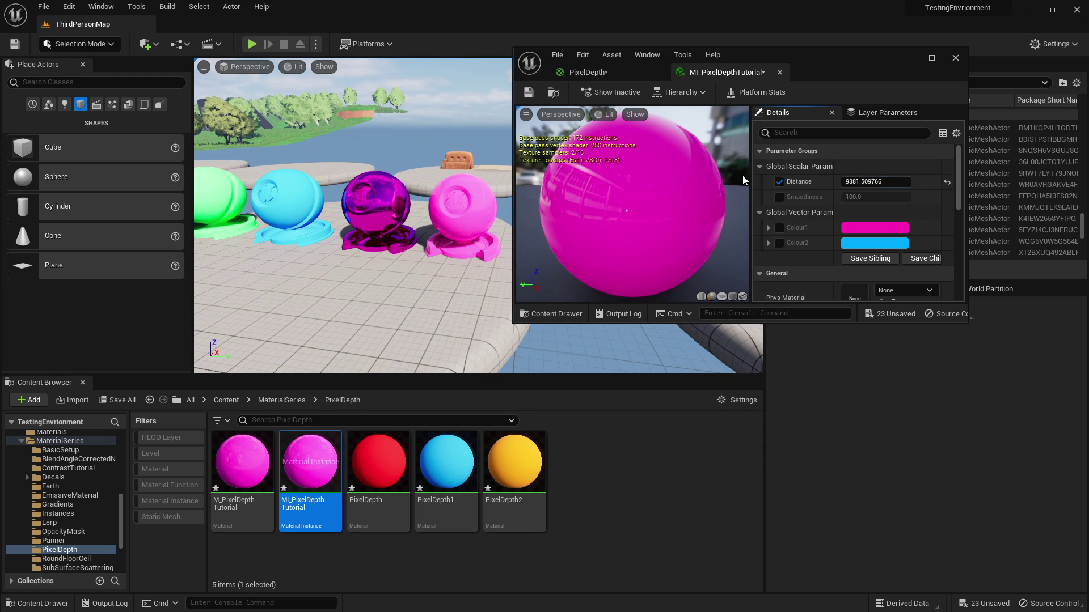
- Check the blend from far away and set the instance's Distance to 500
key("s")
right_click_drag(446, 216, 446, 216)
key("w")
left_click(867, 180)
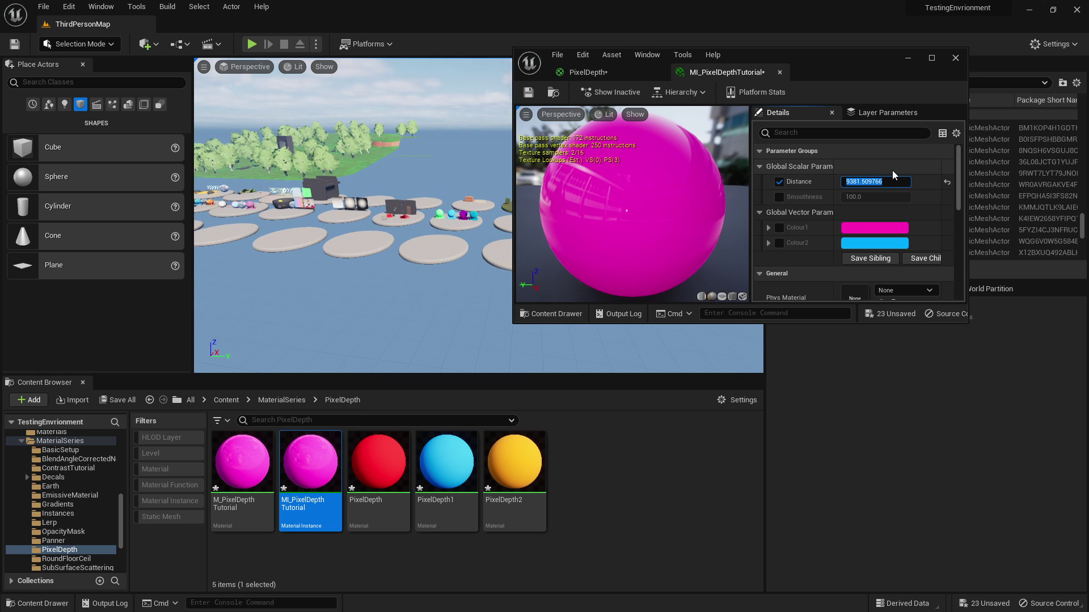
type("500")
key("Return")
- Enable the instance's Smoothness override and set it to 500
scroll(440, 174, "up", 5)
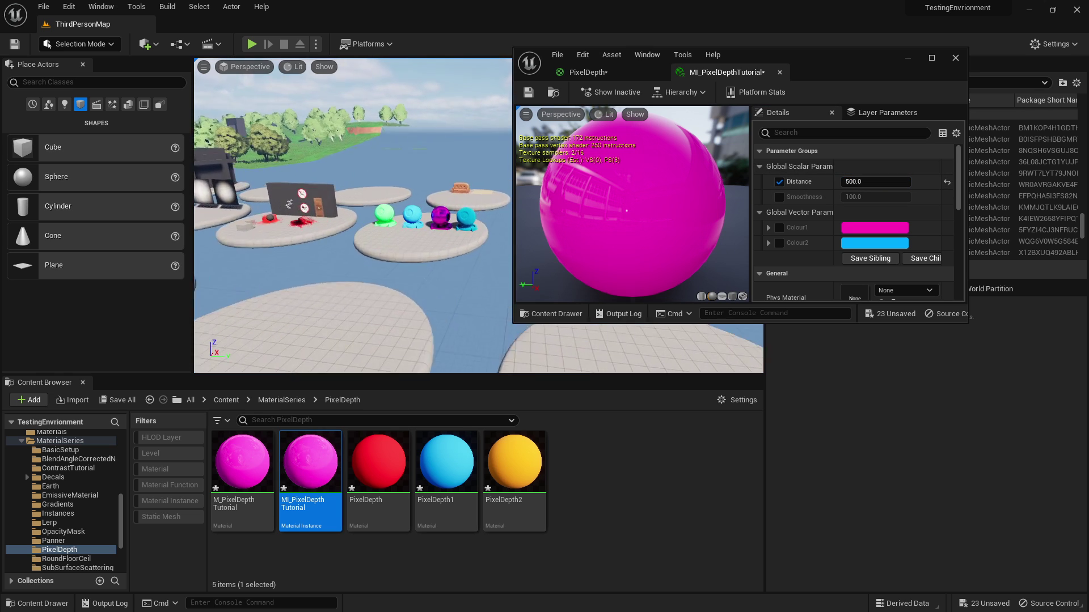
key("w")
right_click_drag(440, 175, 440, 175)
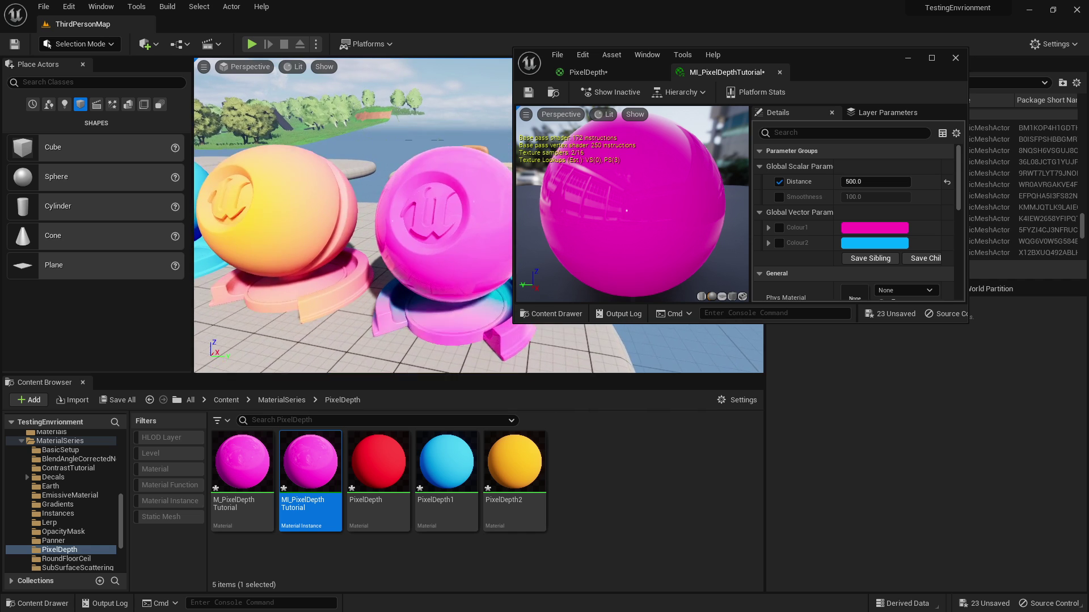
left_click(779, 196)
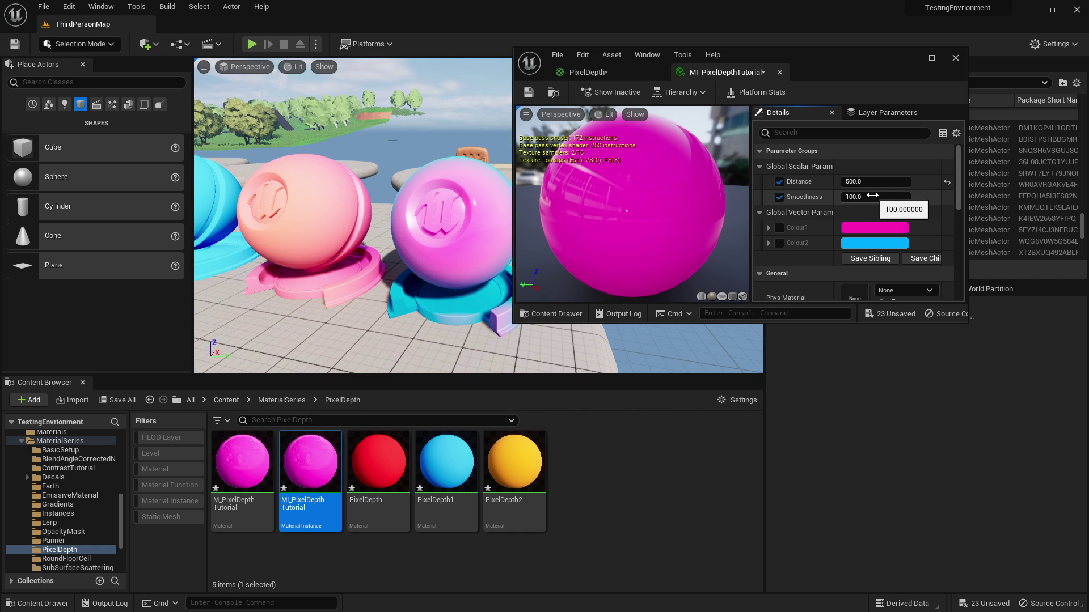
left_click(872, 196)
type("500")
key("Return")
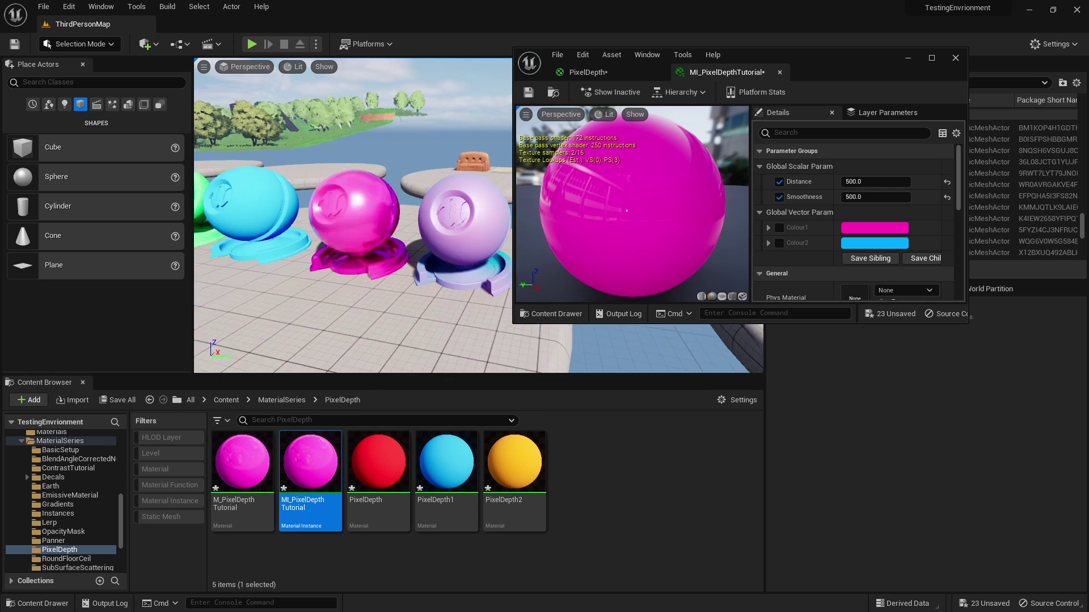
- Try a Smoothness of 100 in the instance and settle on 1000
left_click(876, 197)
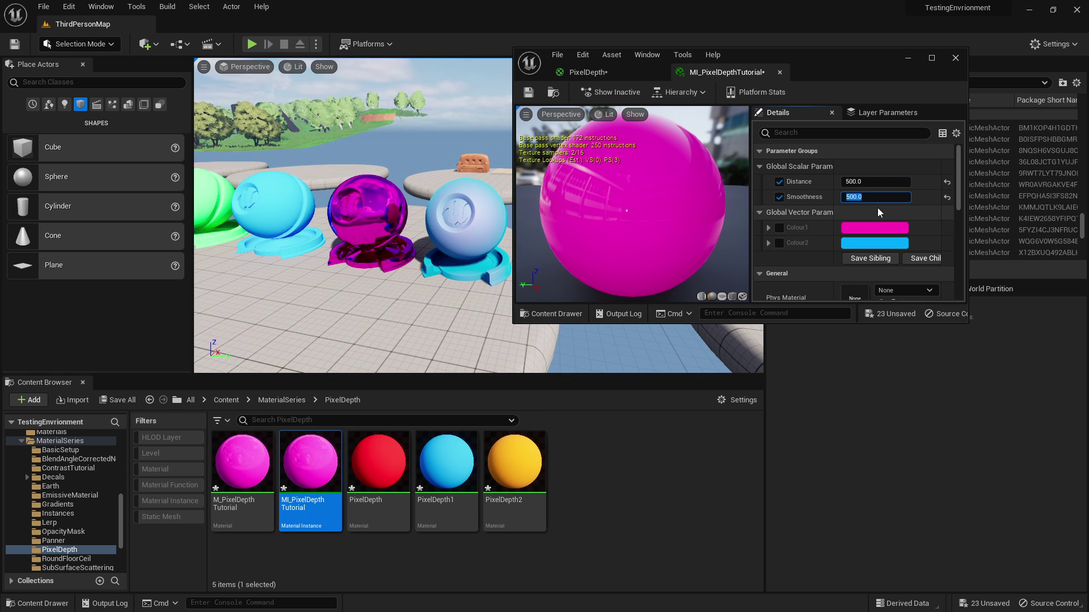
type("100")
key("Return")
type("1000")
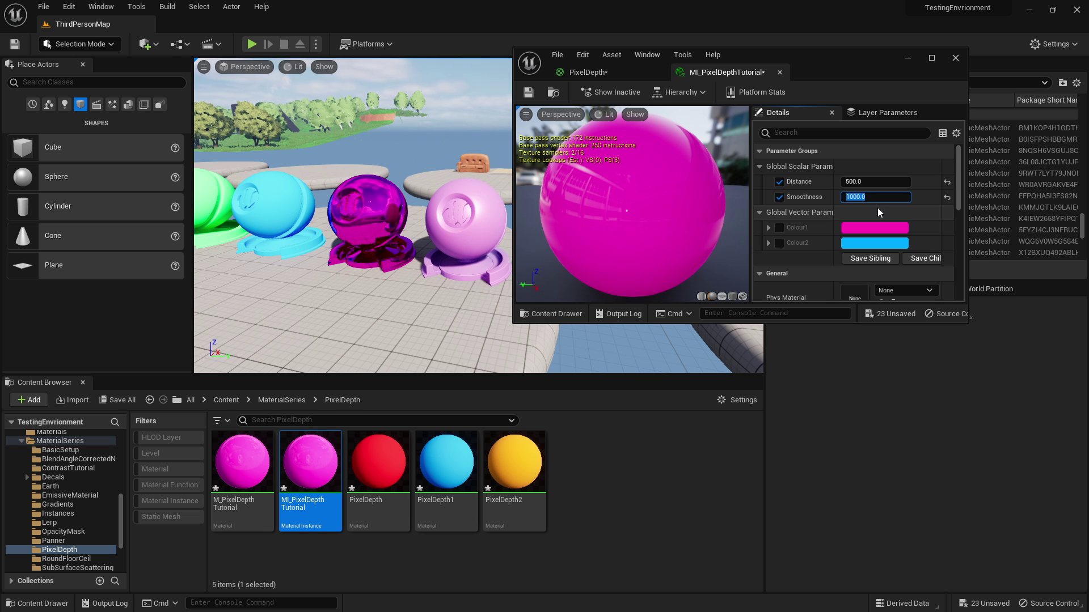
key("Return")
- Examine the softened colour blend on the preview meshes from near and far camera distances
key("w")
right_click_drag(349, 222, 350, 222)
key("s")
left_click_drag(349, 221, 356, 215)
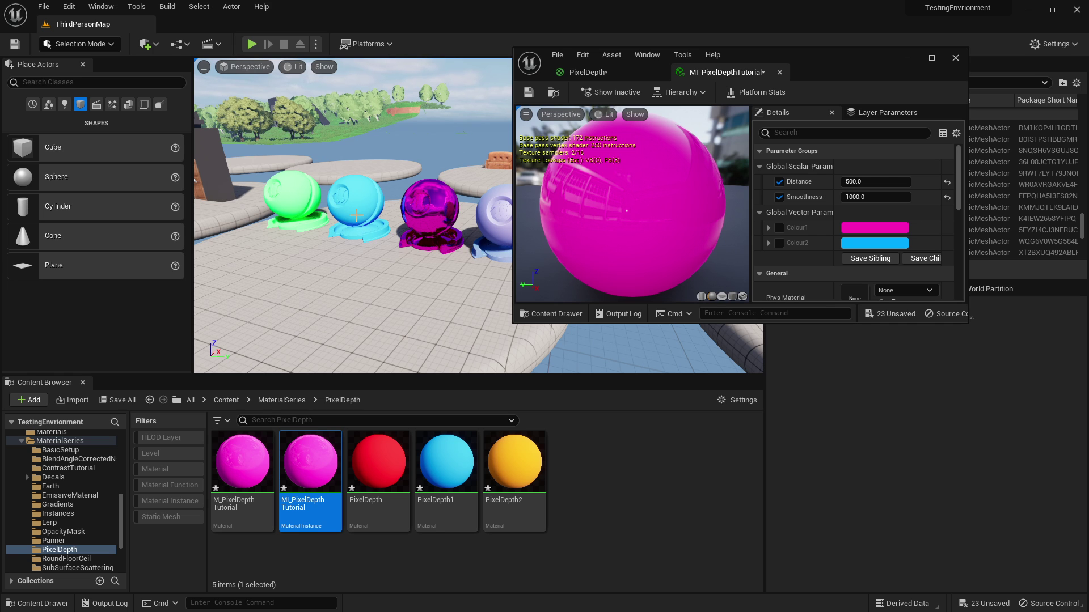
key("w")
right_click_drag(356, 216, 333, 243)
key("s")
key("w")
key("s")
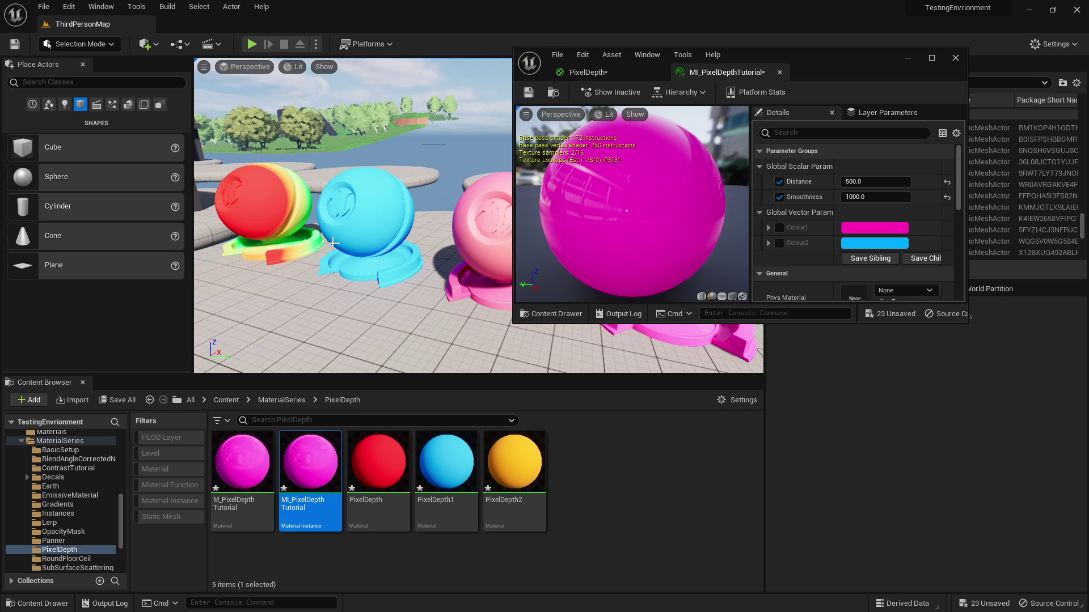